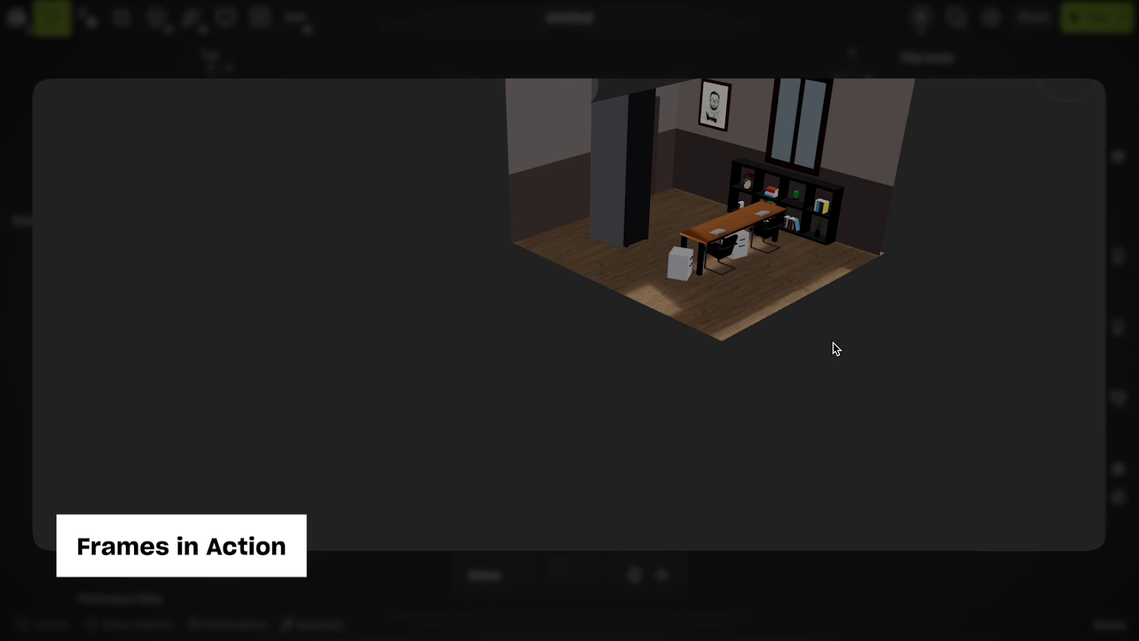
pyautogui.click(842, 326)
pyautogui.click(870, 449)
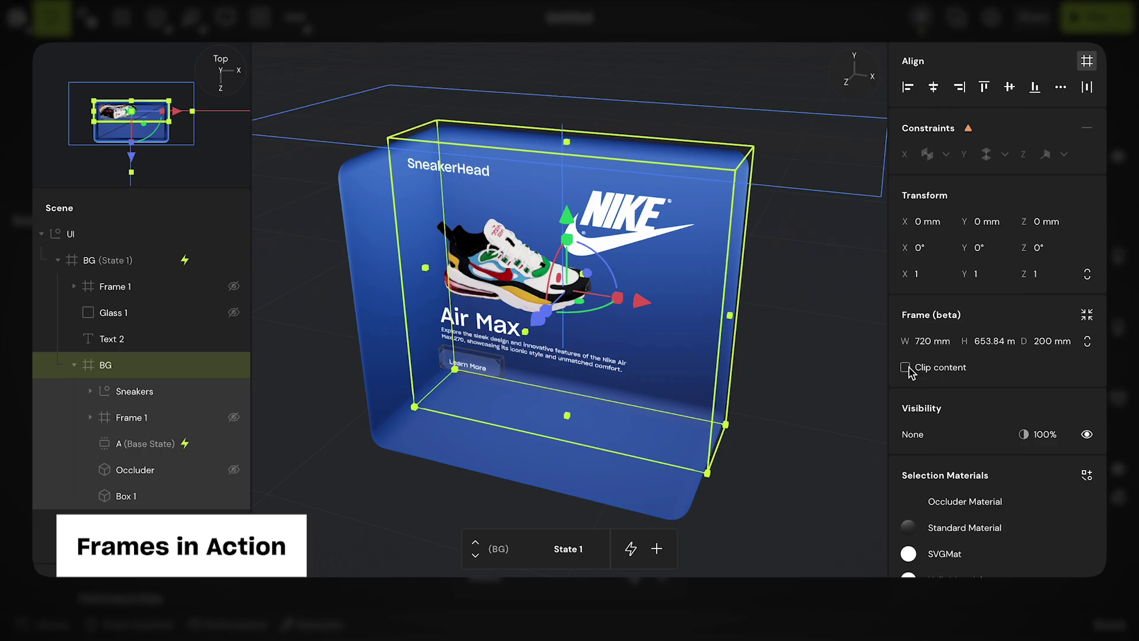
# Enable content clipping on the inner BG frame of the sneaker card and view the clipped result
pyautogui.click(905, 368)
pyautogui.click(783, 478)
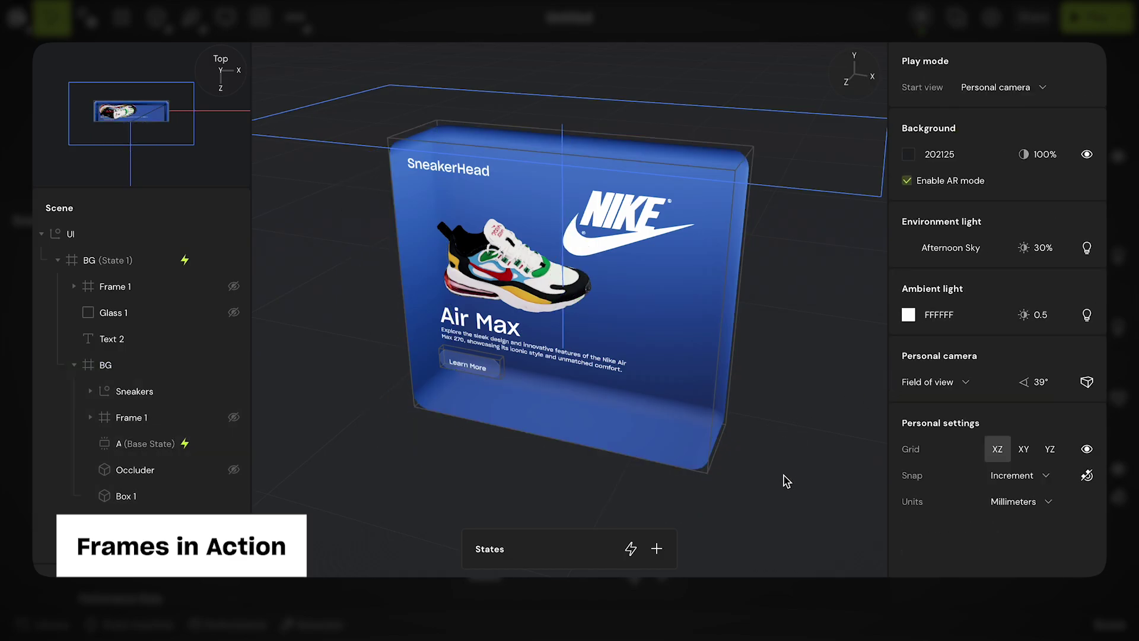
pyautogui.moveTo(783, 478); pyautogui.dragTo(682, 491)
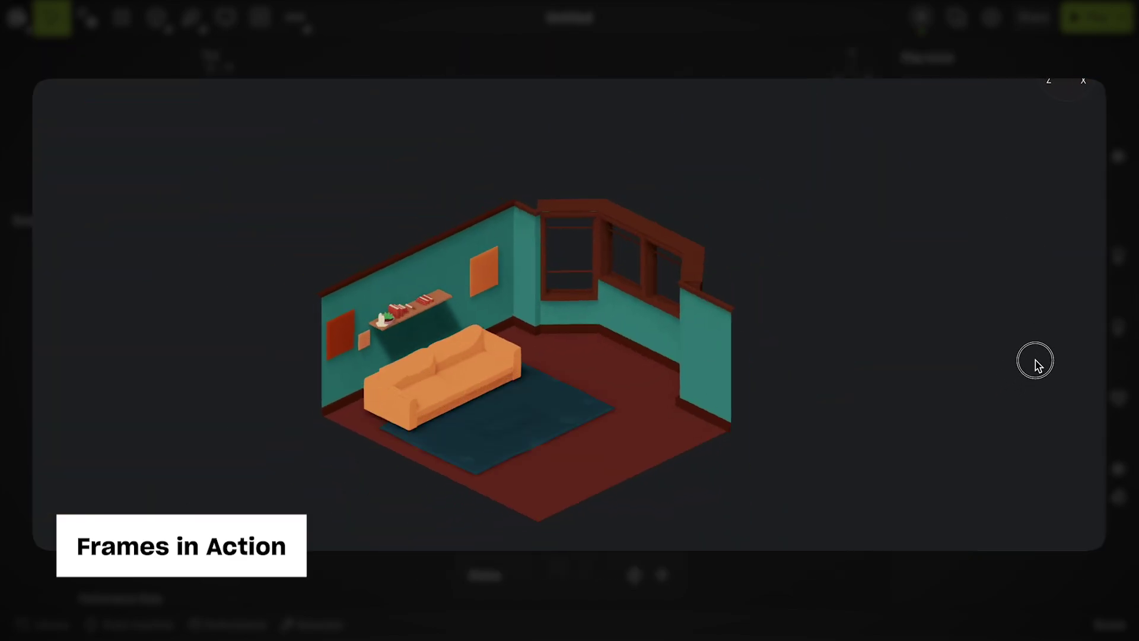
pyautogui.moveTo(1035, 360); pyautogui.dragTo(1068, 336)
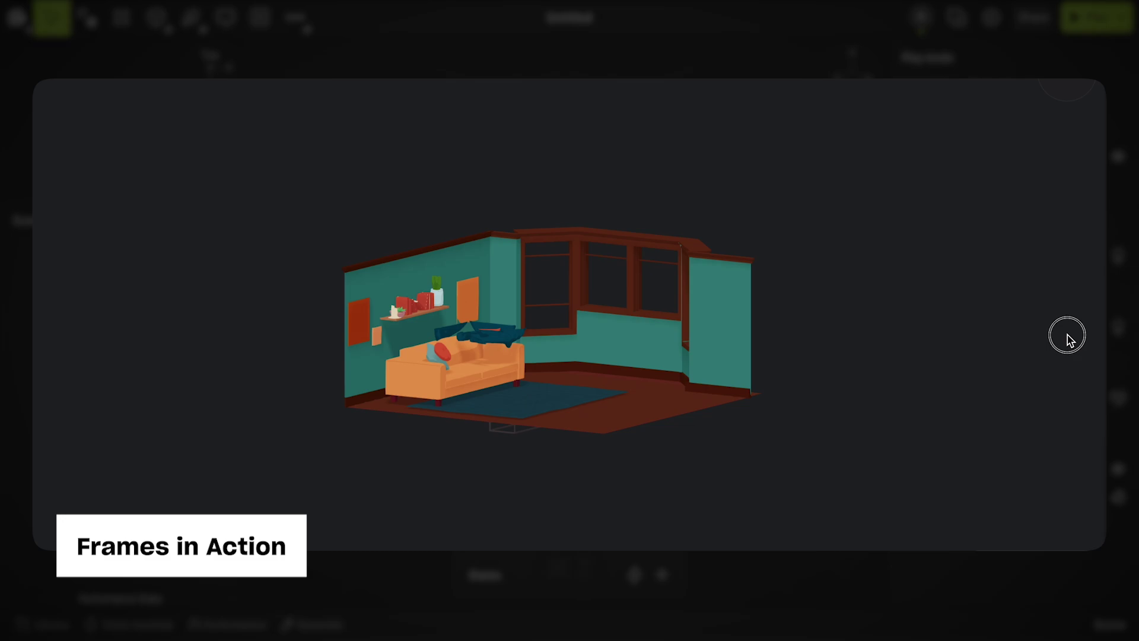
pyautogui.scroll(3, 1020, 356)
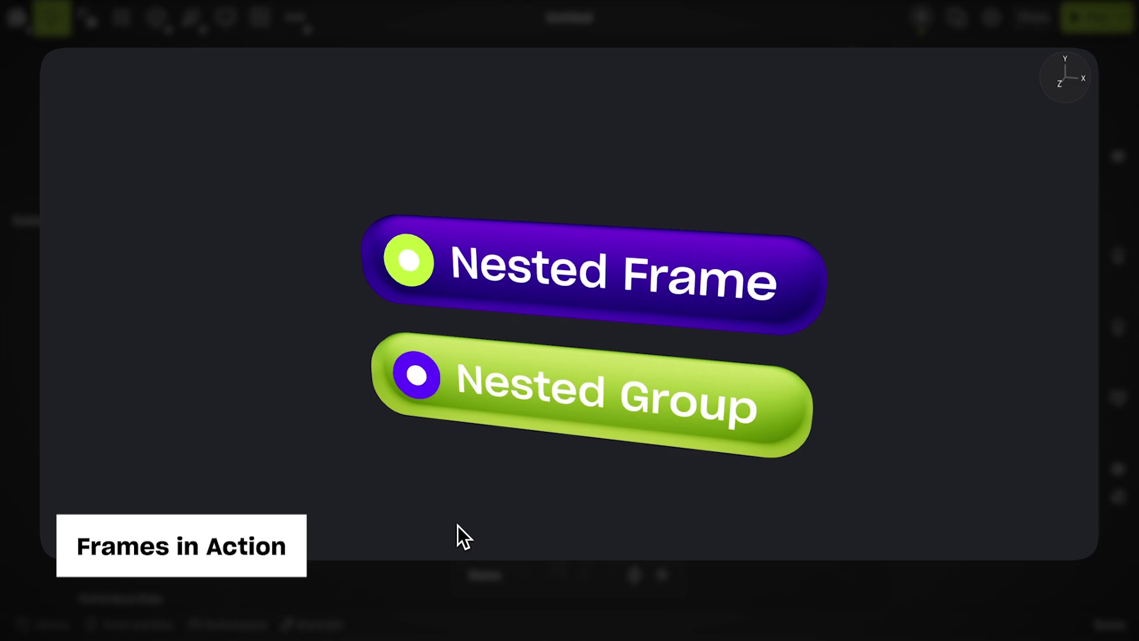
pyautogui.moveTo(512, 289)
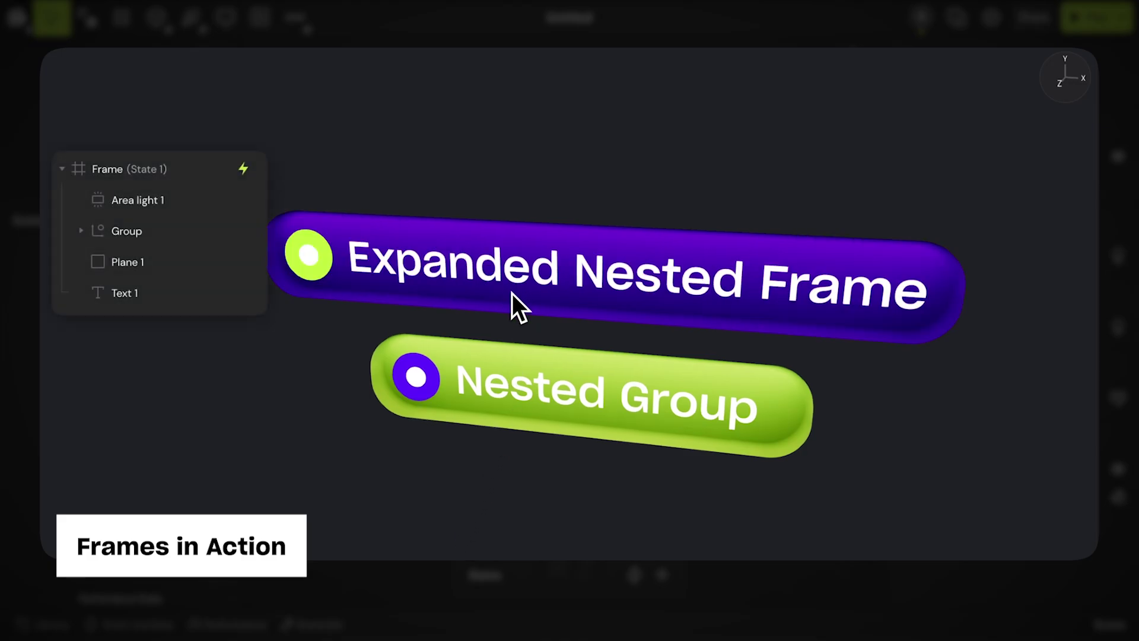
pyautogui.moveTo(518, 382)
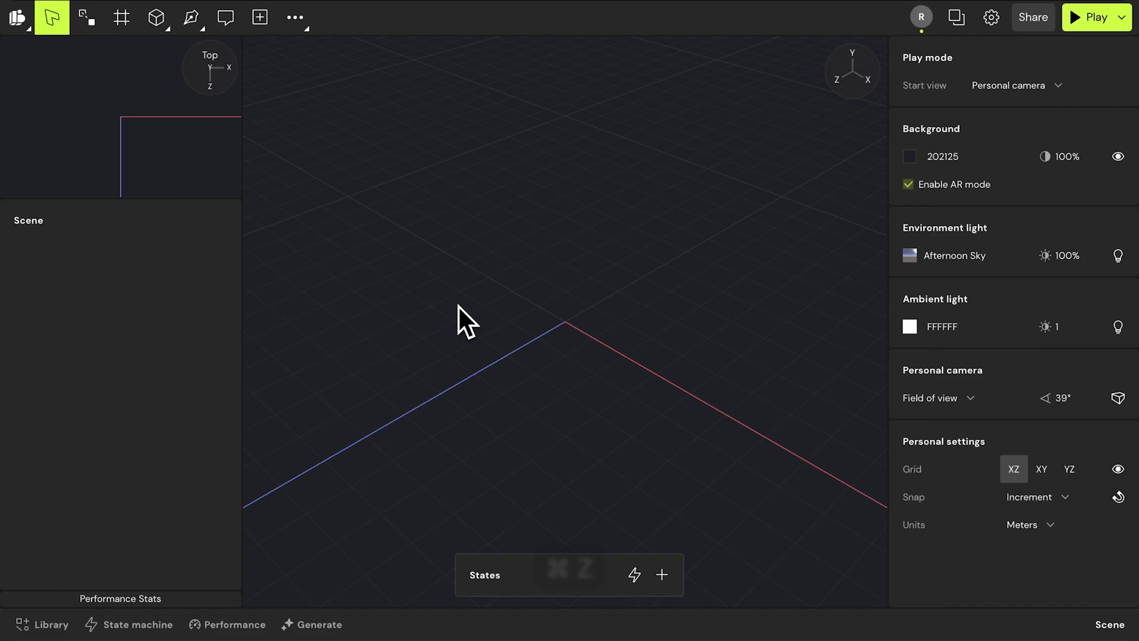
# Draw a box-shaped frame with a 4 m by 4 m base on the ground grid, raise its height and deselect it
pyautogui.click(121, 21)
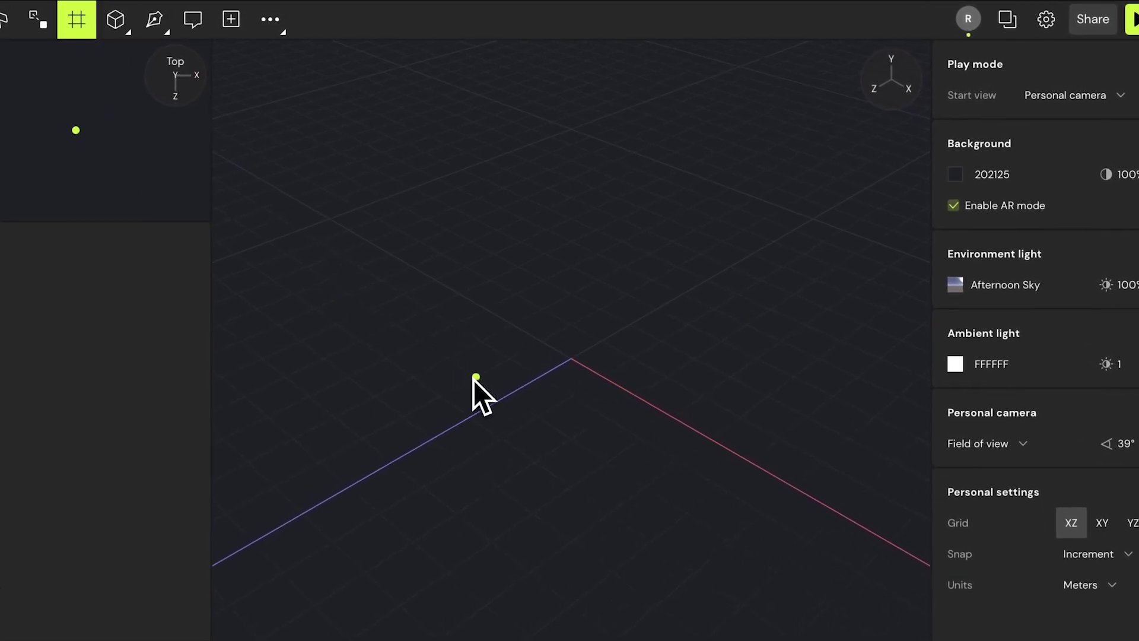
pyautogui.moveTo(456, 328); pyautogui.dragTo(633, 329)
pyautogui.moveTo(649, 370); pyautogui.dragTo(685, 369)
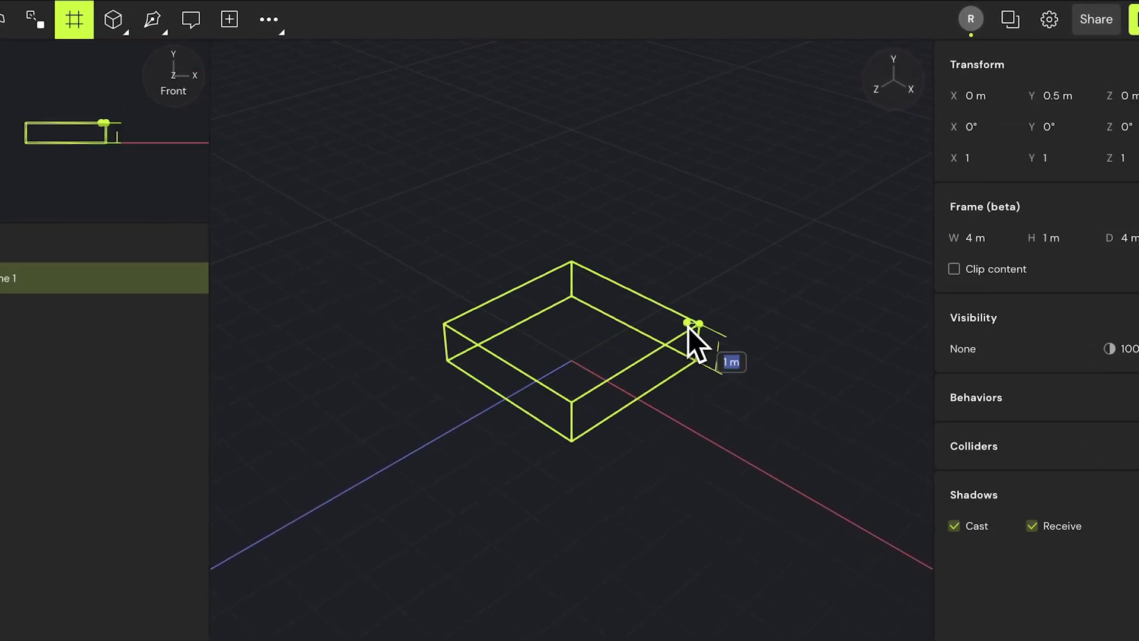
pyautogui.click(698, 251)
pyautogui.click(742, 287)
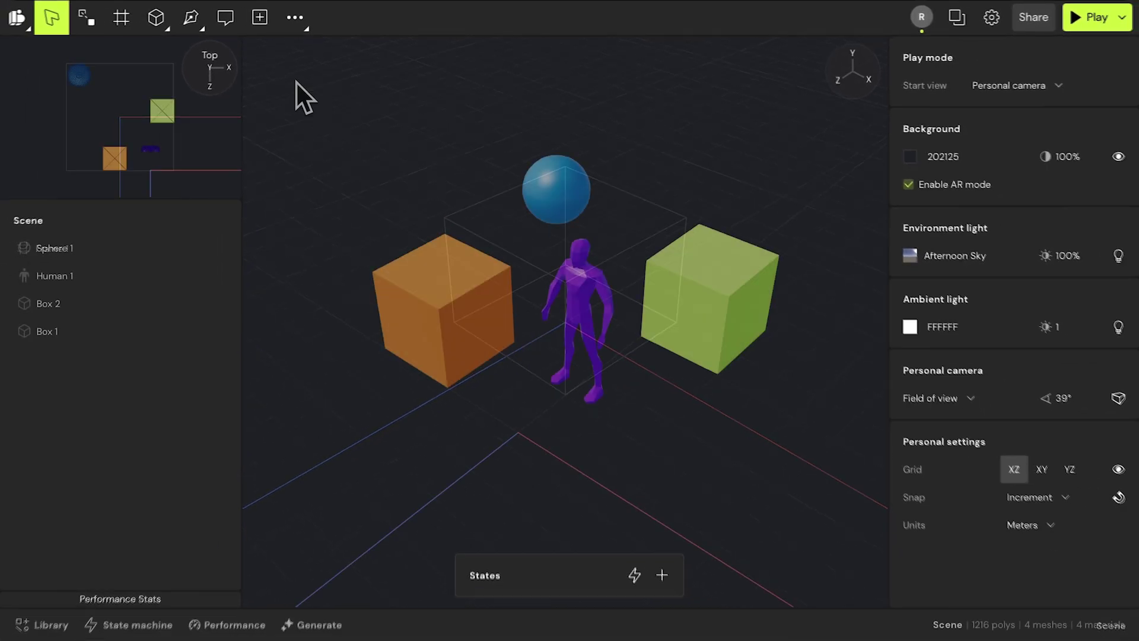
# Select the sphere, the human and both boxes and enclose them in a frame with the Frame tool
pyautogui.moveTo(340, 103); pyautogui.dragTo(794, 457)
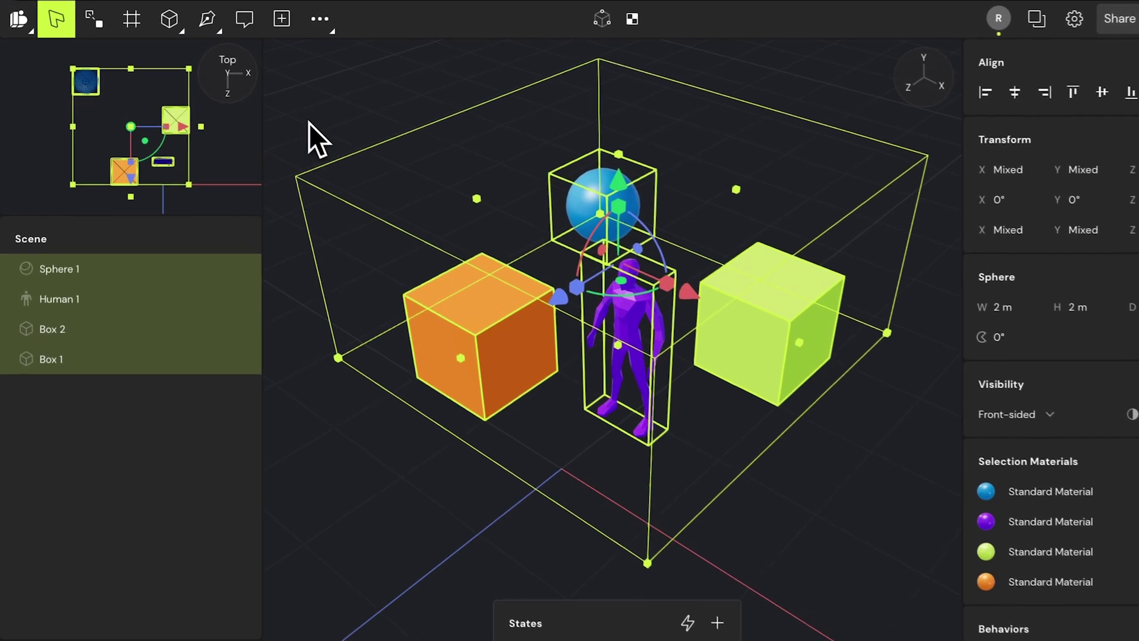
pyautogui.click(147, 28)
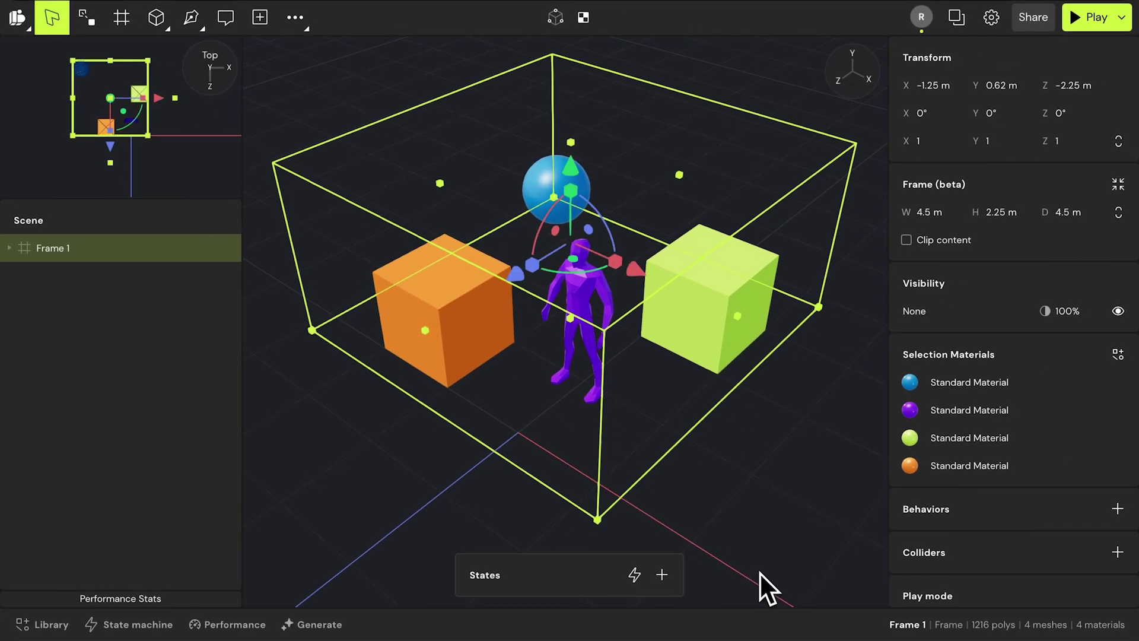
pyautogui.click(770, 430)
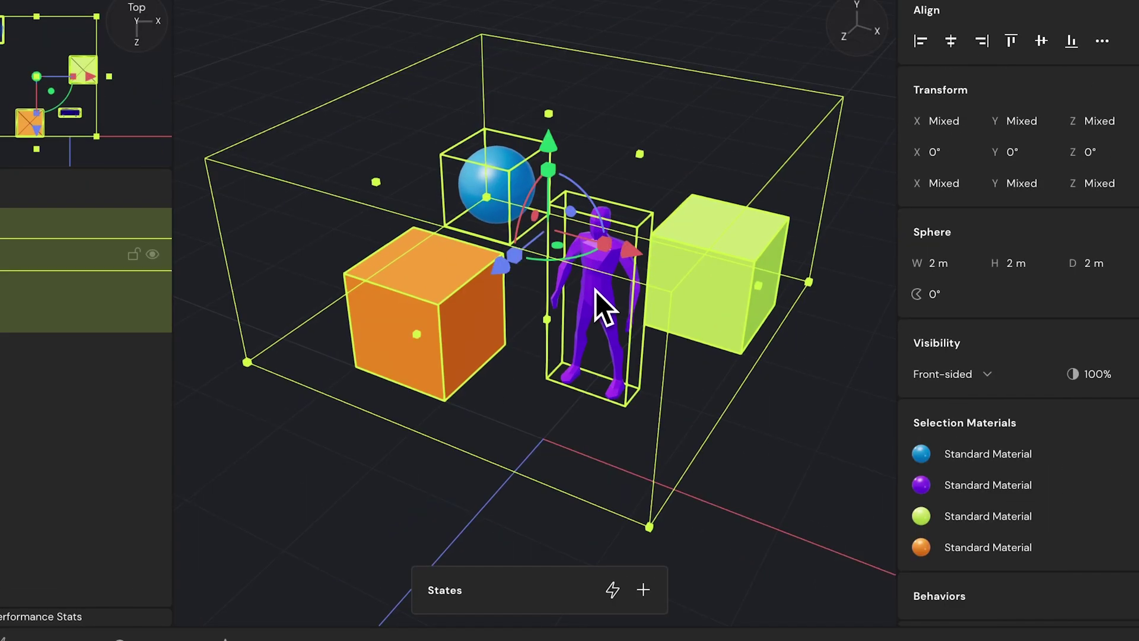
# Wrap the four selected objects in a frame with the object's Frame command, and repeat it by searching for "frame"
pyautogui.rightClick(594, 297)
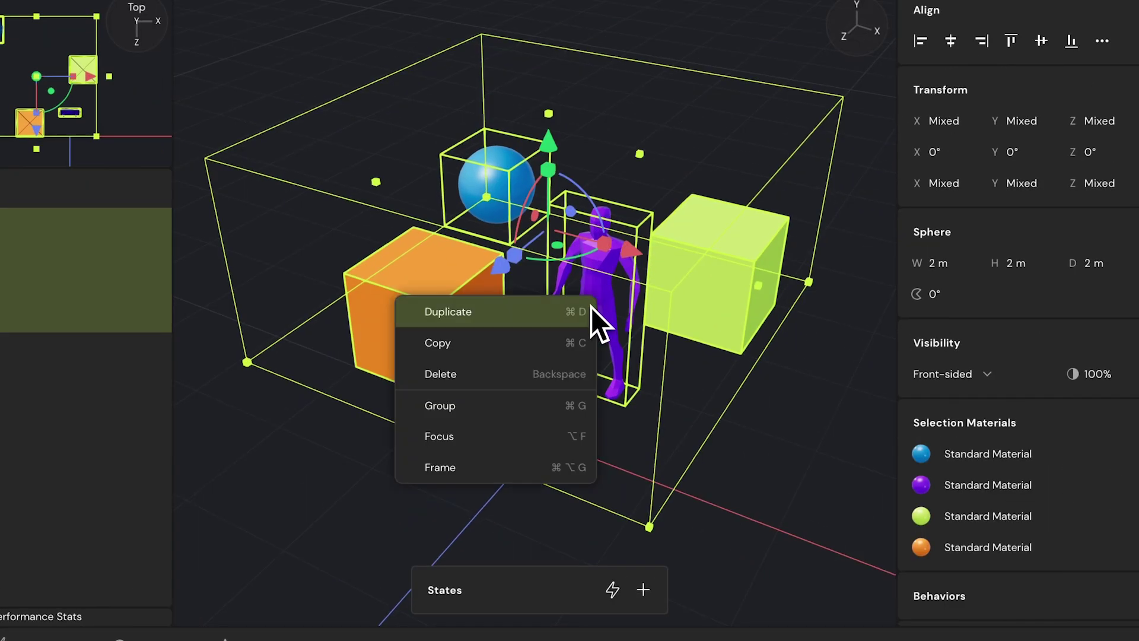
pyautogui.click(530, 467)
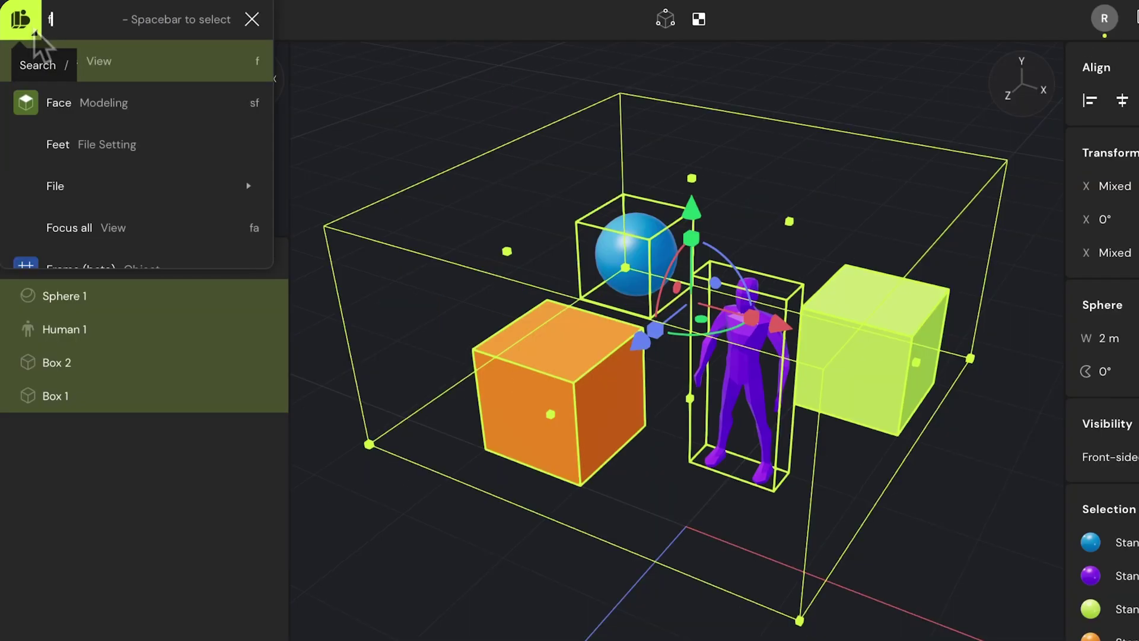
pyautogui.write('frame')
pyautogui.press('Return')
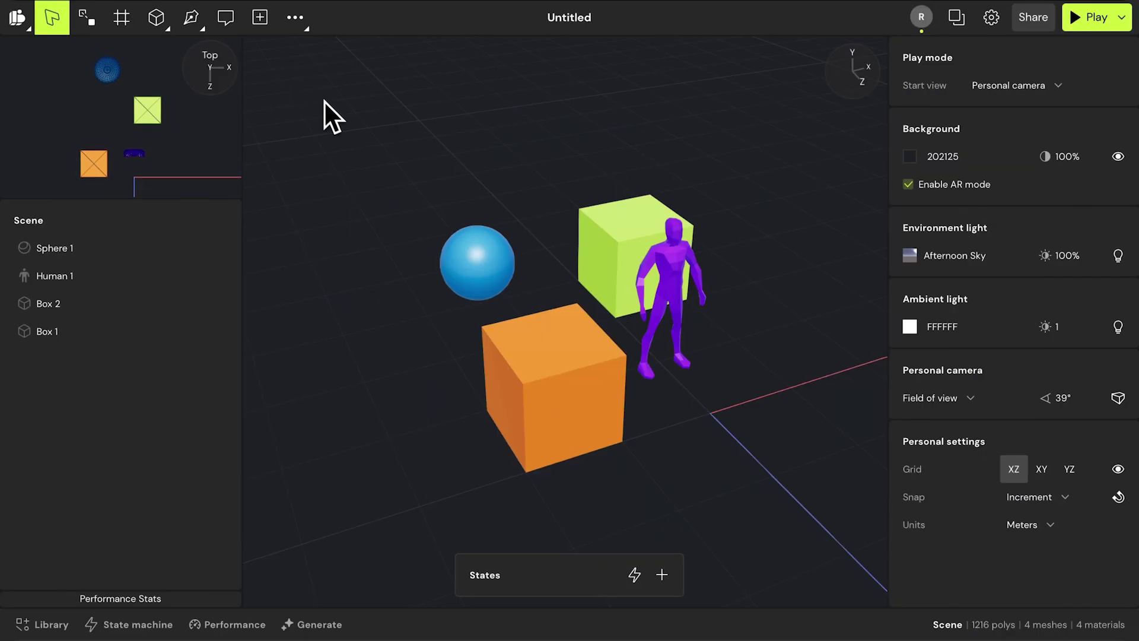
# Select all four objects in the scene and group them into a single frame
pyautogui.moveTo(333, 108); pyautogui.dragTo(790, 493)
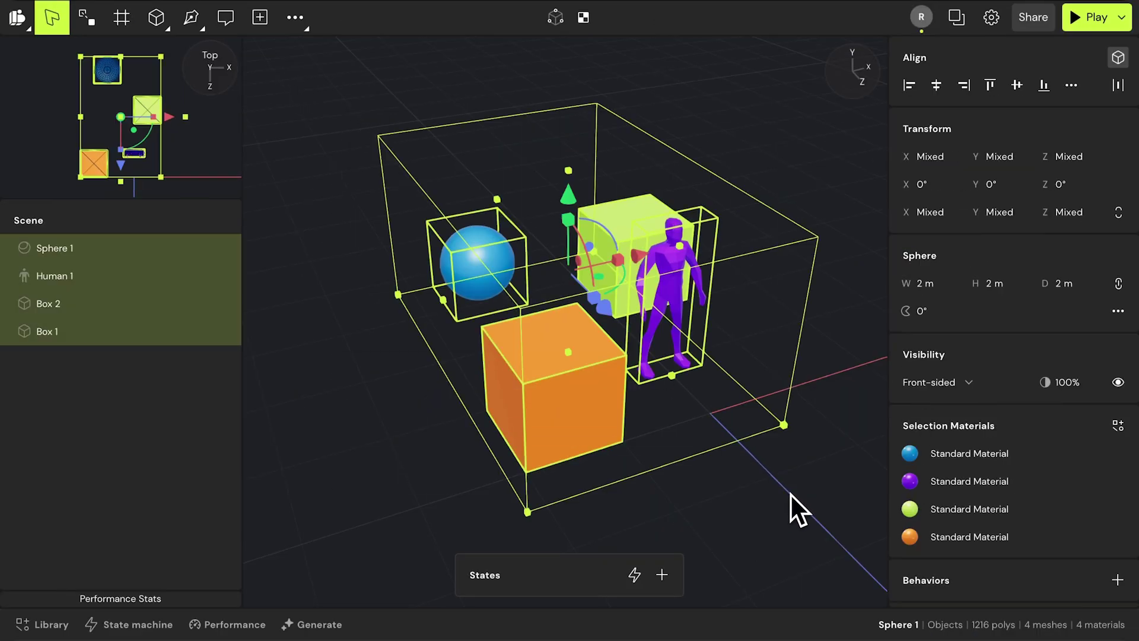
pyautogui.press('super+alt+g')
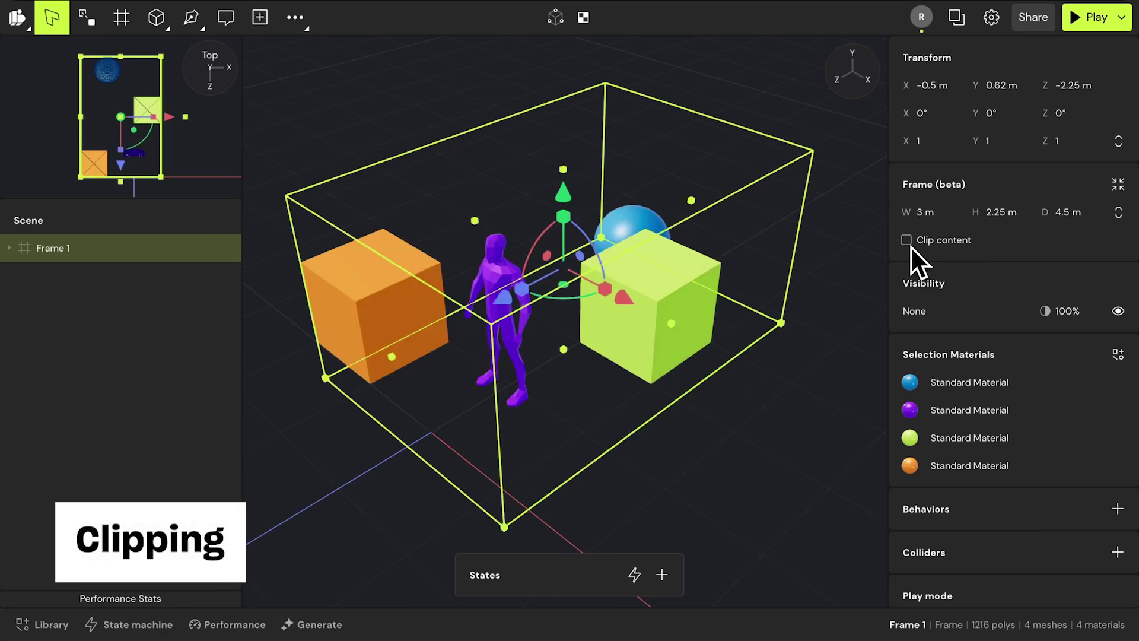
# Enable content clipping on Frame 1 and pull its side faces inward, narrowing the frame to about 1.5 m
pyautogui.click(906, 239)
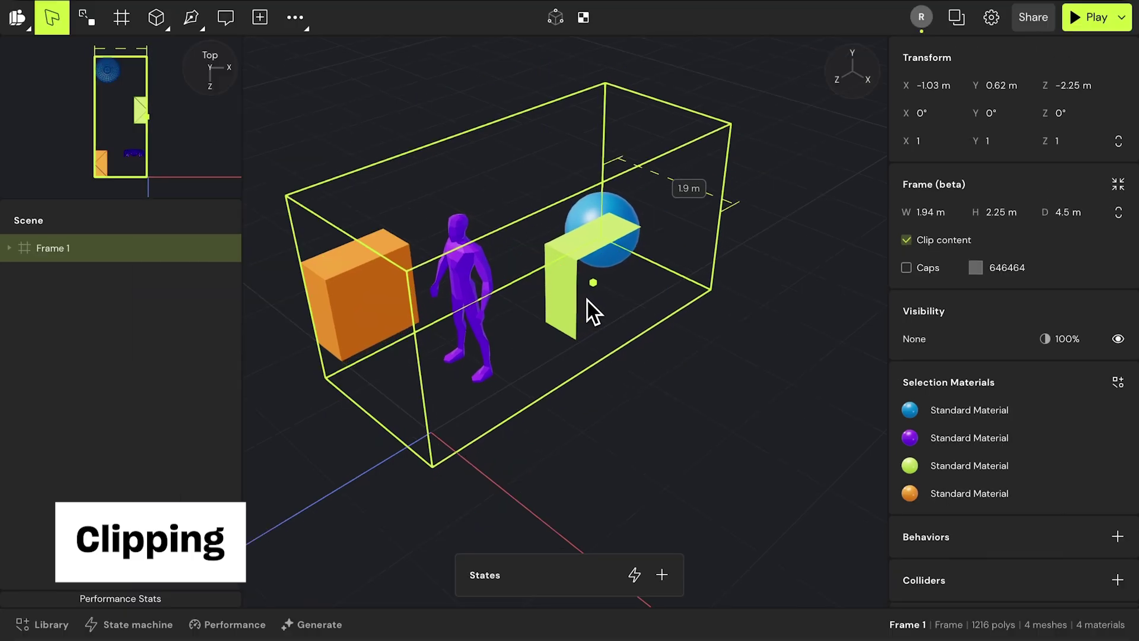
pyautogui.moveTo(587, 300); pyautogui.dragTo(555, 294)
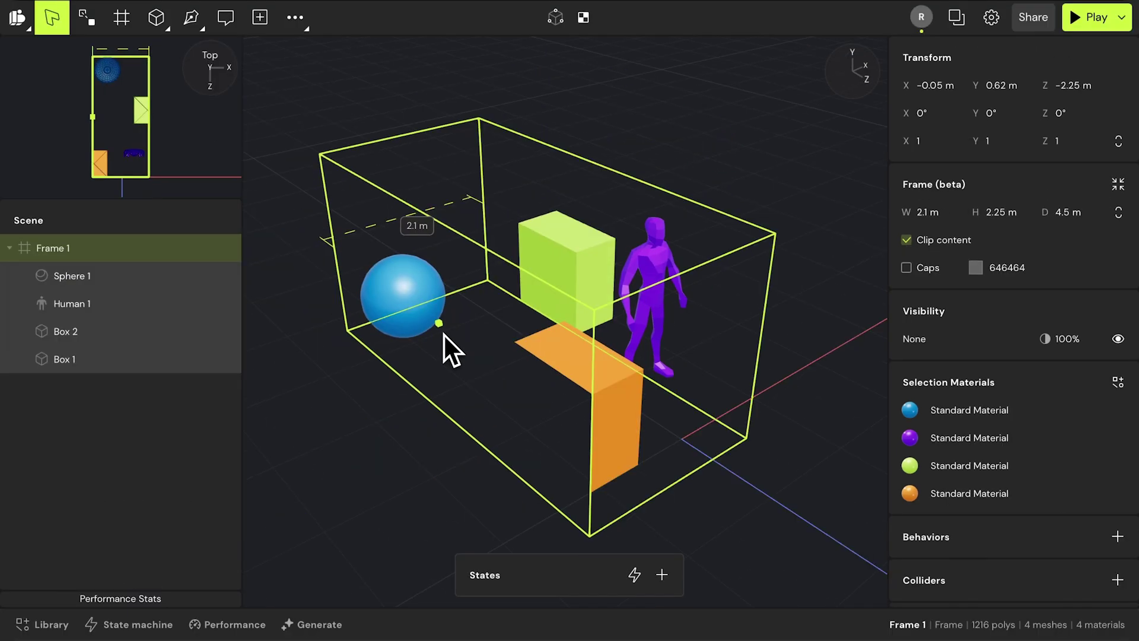
pyautogui.moveTo(443, 333); pyautogui.dragTo(495, 325)
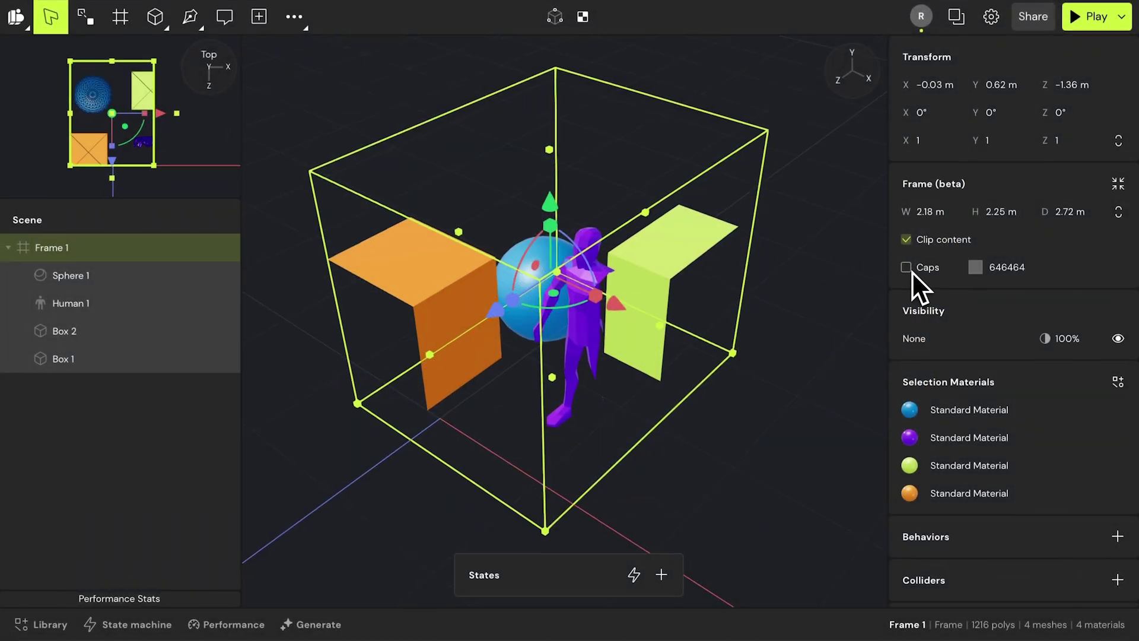
# Enable caps on the clipped Frame 1 and view the cut faces from several angles
pyautogui.click(906, 268)
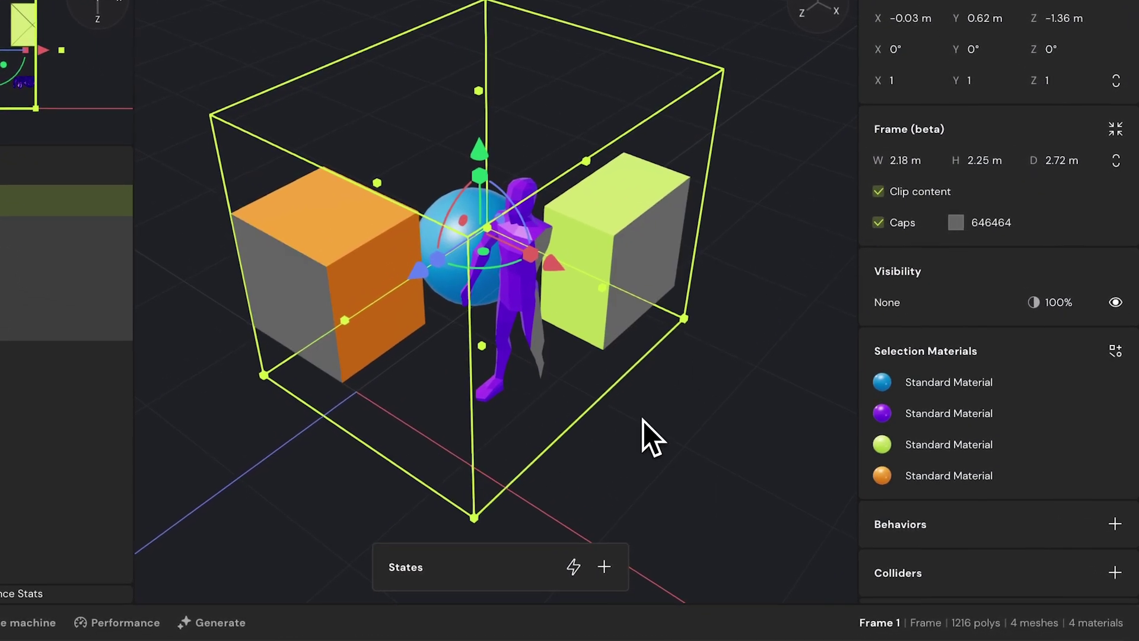
pyautogui.click(659, 430)
pyautogui.moveTo(593, 459); pyautogui.dragTo(714, 431, button='middle')
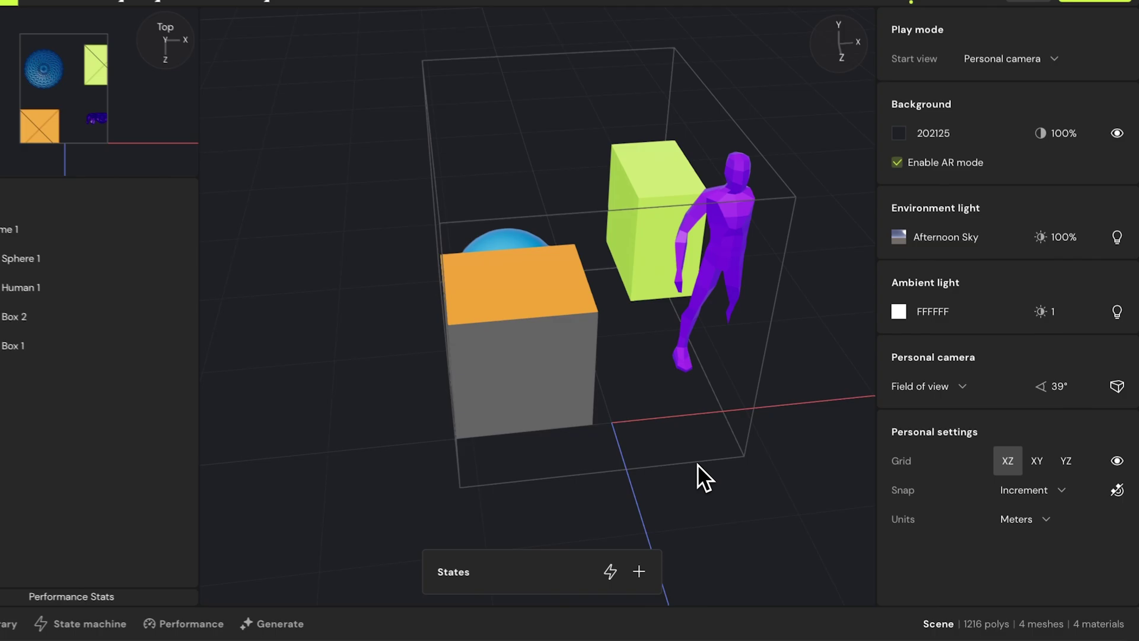
pyautogui.moveTo(760, 453); pyautogui.dragTo(681, 472)
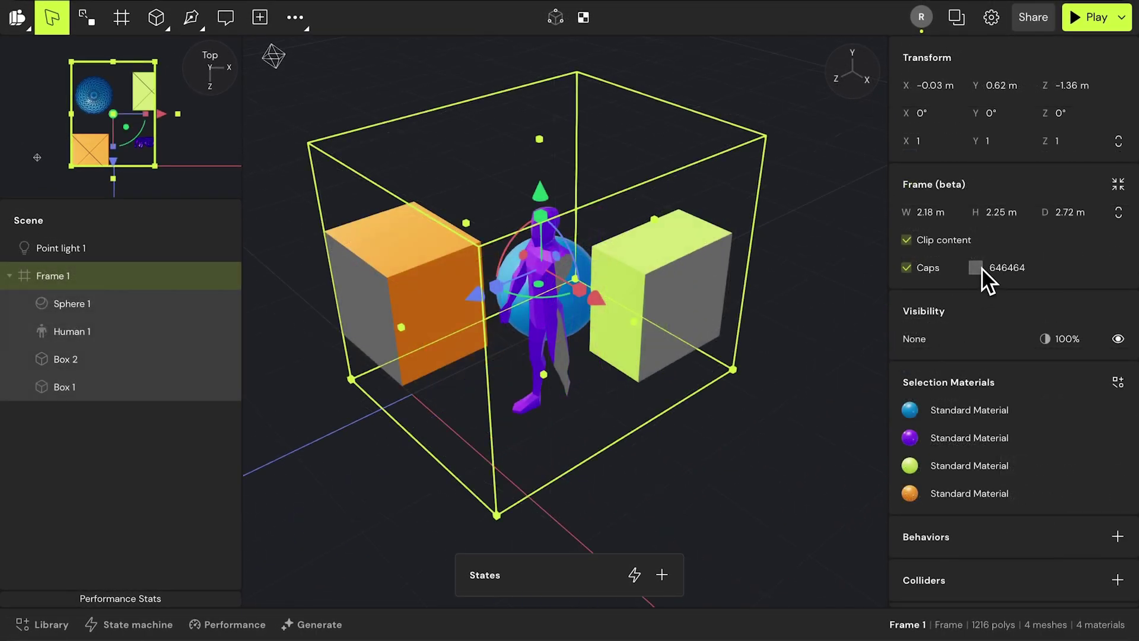
# Change the cap colour of Frame 1 to a different colour
pyautogui.click(976, 268)
pyautogui.moveTo(854, 478); pyautogui.dragTo(930, 476)
pyautogui.moveTo(924, 354); pyautogui.dragTo(962, 399)
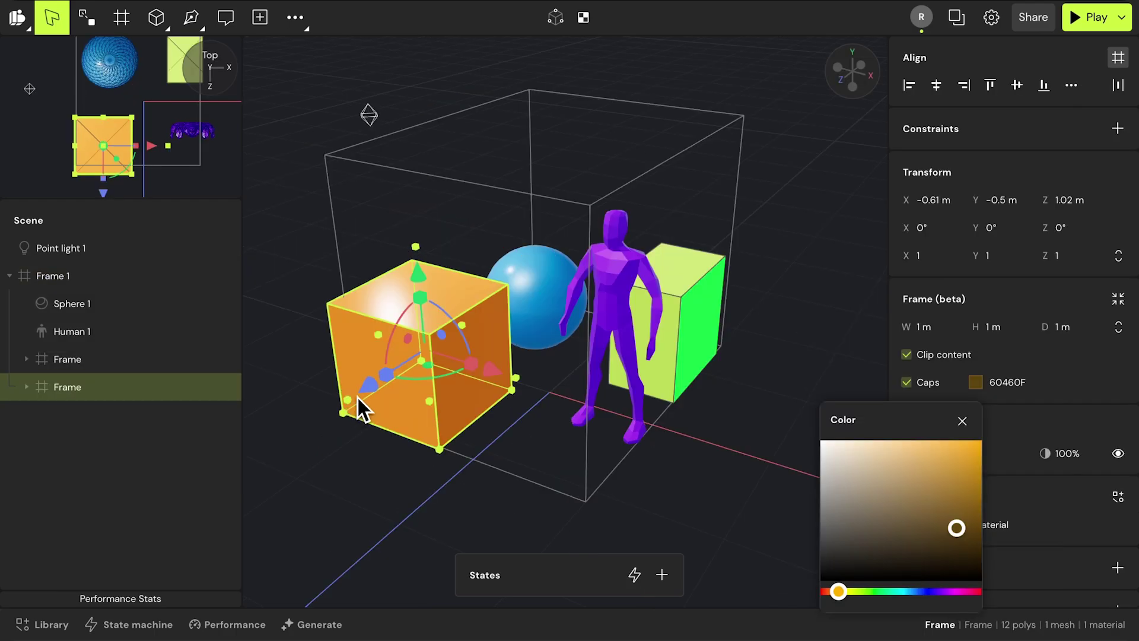
# Shorten the orange box's own frame to about 0.7 m deep and adjust the hue of its cap colour
pyautogui.moveTo(357, 396); pyautogui.dragTo(378, 380)
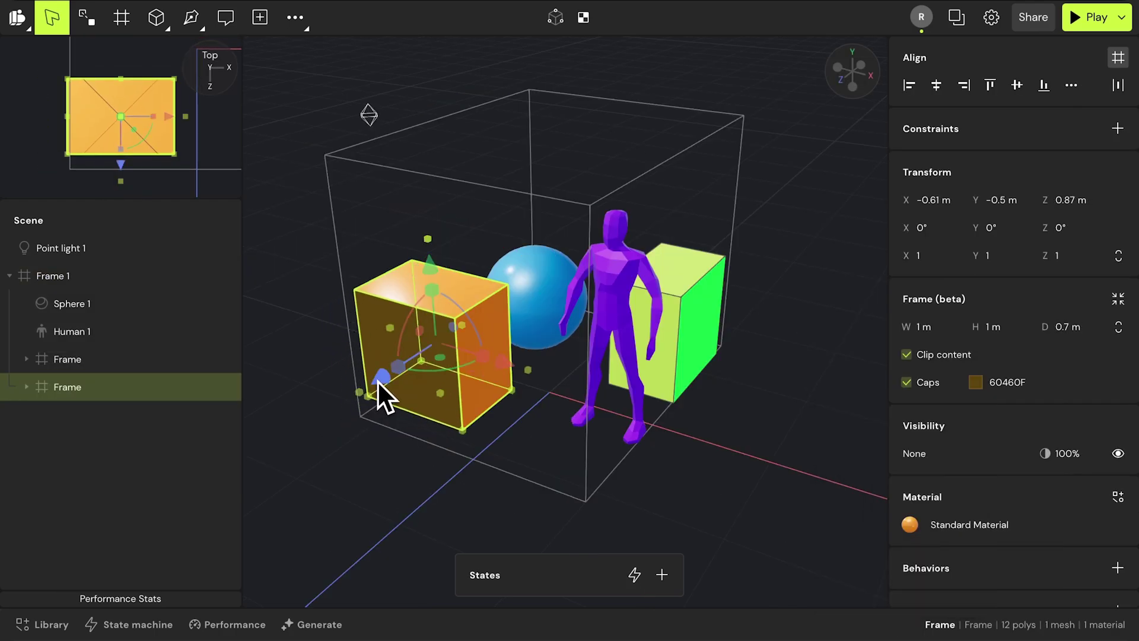
pyautogui.click(976, 382)
pyautogui.moveTo(832, 591); pyautogui.dragTo(829, 596)
pyautogui.click(741, 525)
pyautogui.click(744, 484)
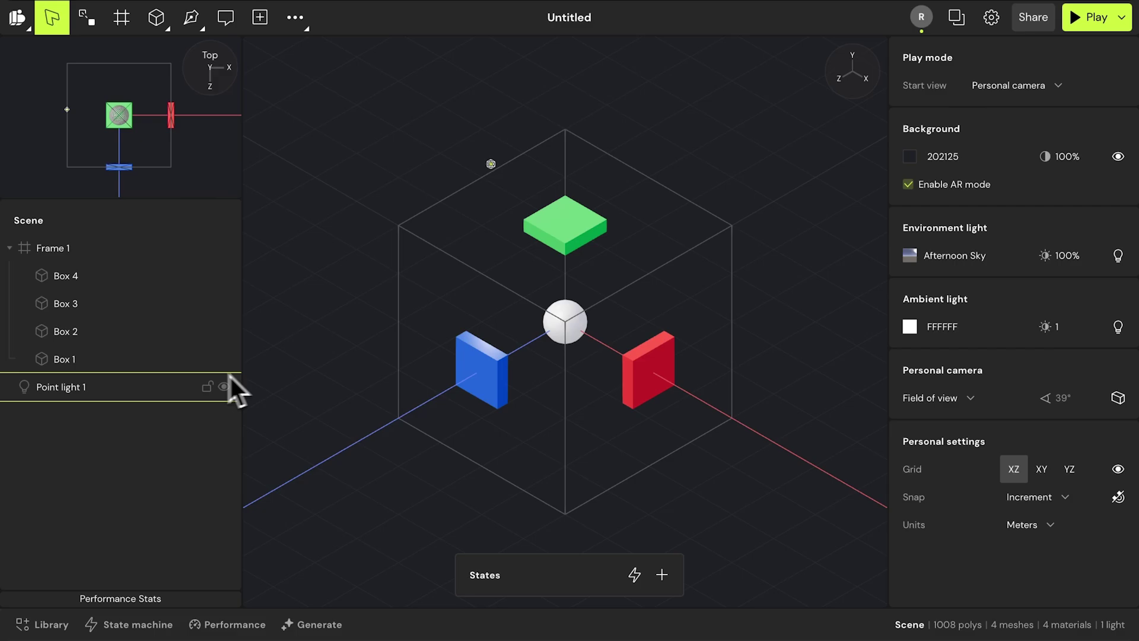
# Add constraints to the blue Box 1 inside Frame 1 and set its X constraint to Center X
pyautogui.click(100, 364)
pyautogui.click(101, 365)
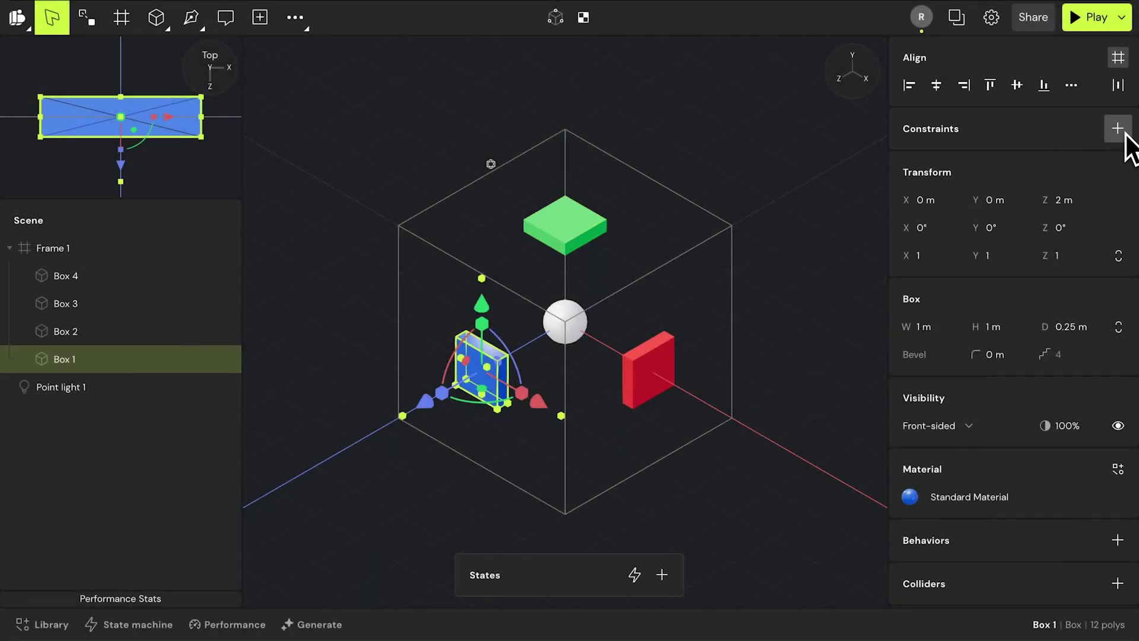
pyautogui.click(1118, 128)
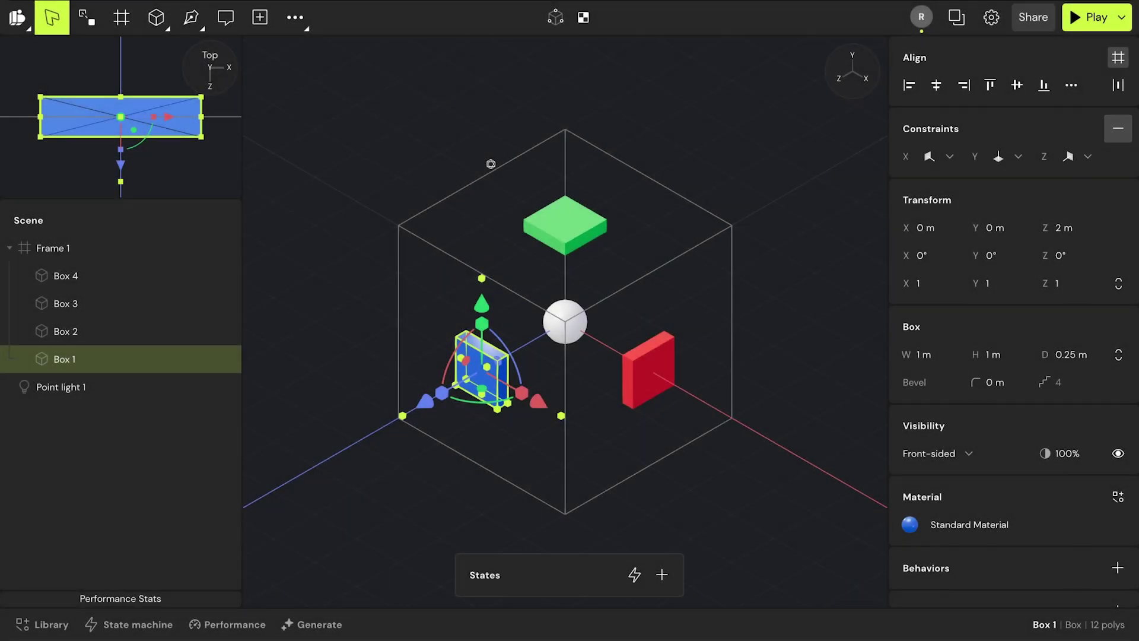
pyautogui.click(1117, 128)
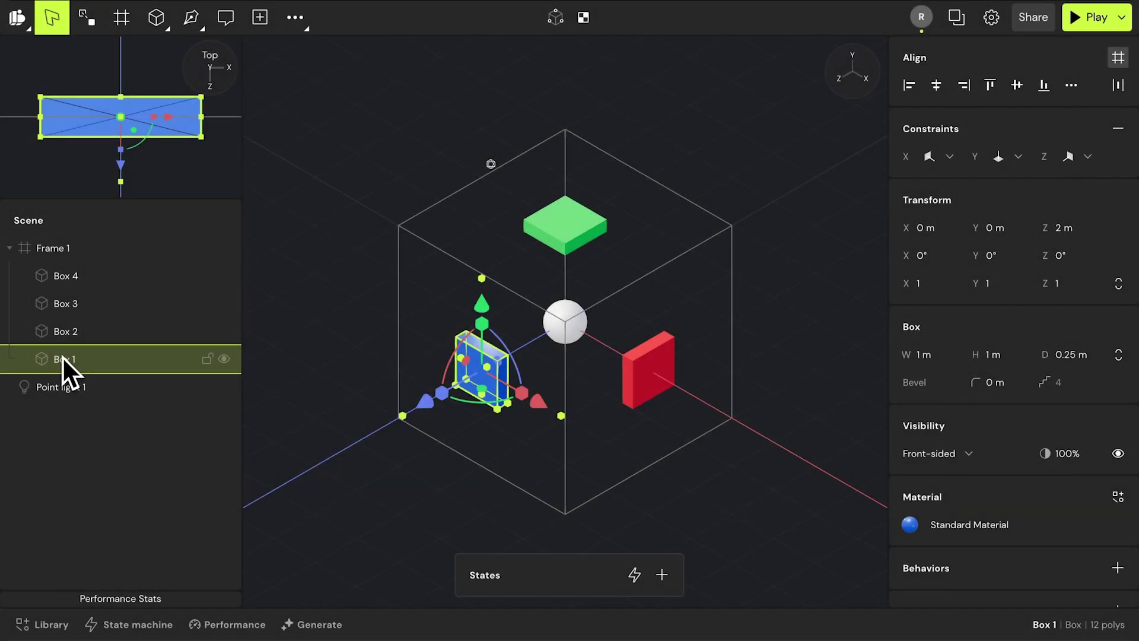
pyautogui.click(943, 156)
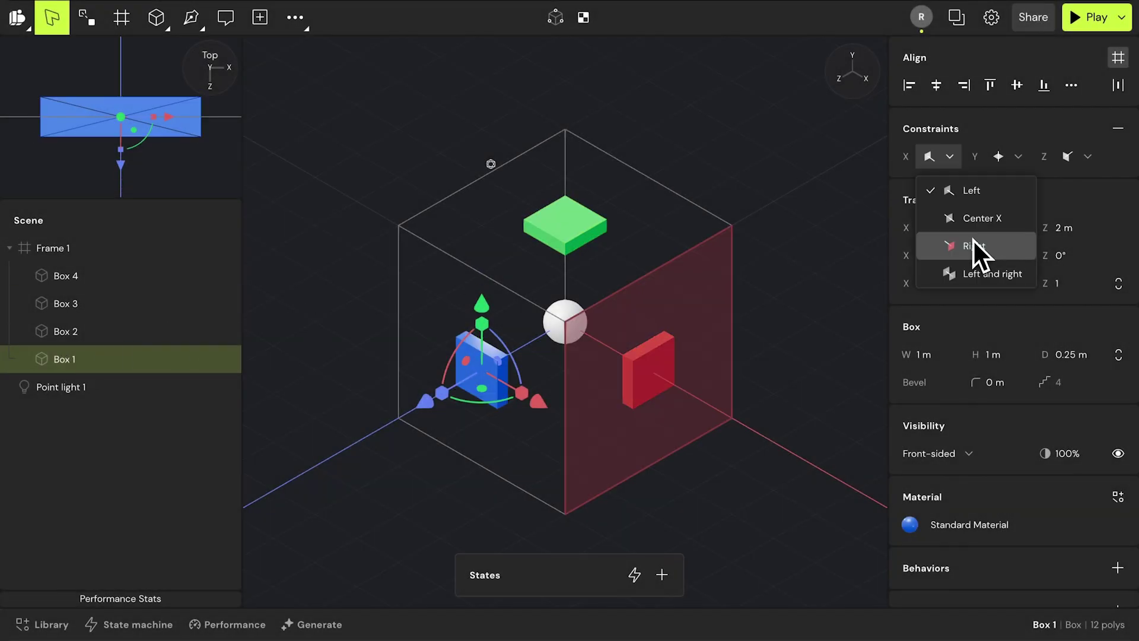
# Constrain the green Box 2 to Center X, Top on the Y axis and the centre on the Z axis
pyautogui.click(79, 337)
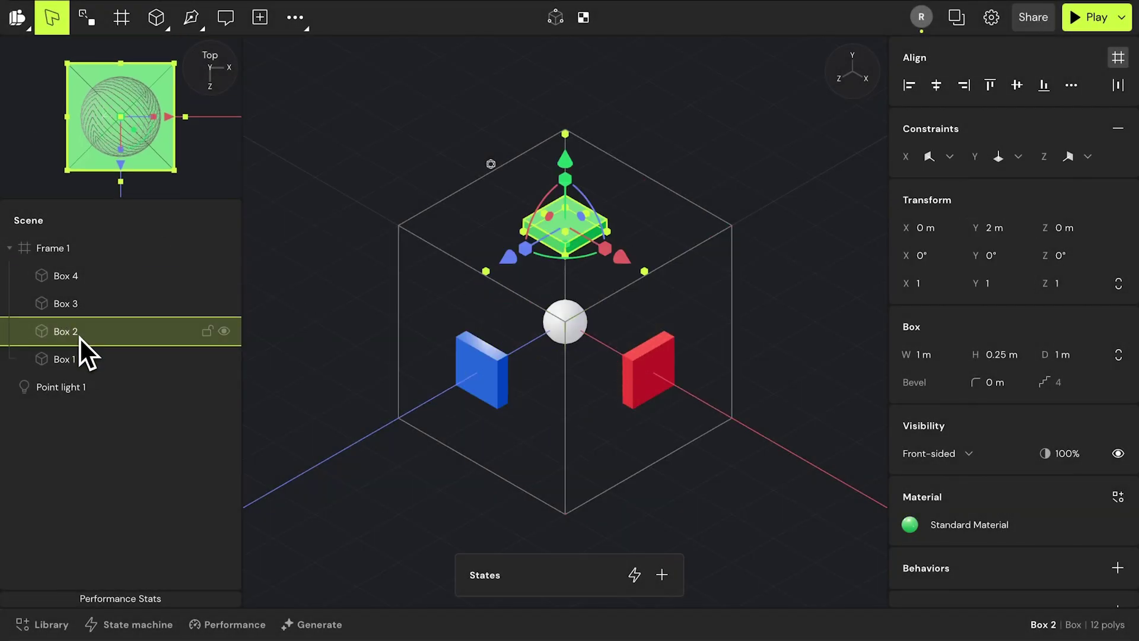
pyautogui.click(954, 159)
pyautogui.click(970, 226)
pyautogui.click(1018, 156)
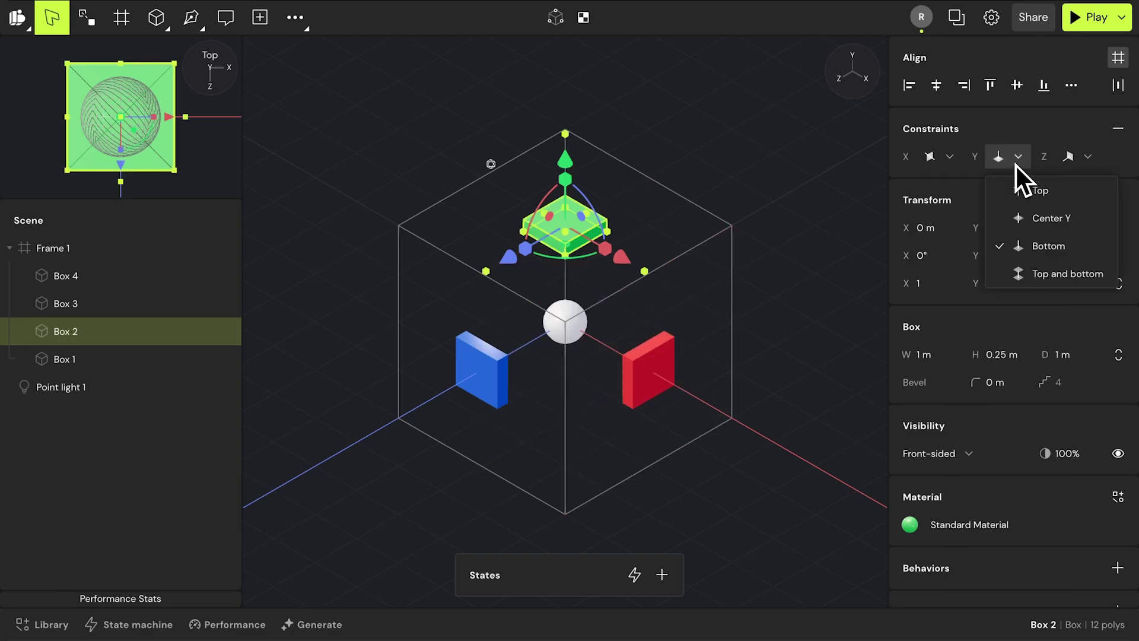
pyautogui.click(1021, 190)
pyautogui.click(1084, 156)
pyautogui.click(1069, 228)
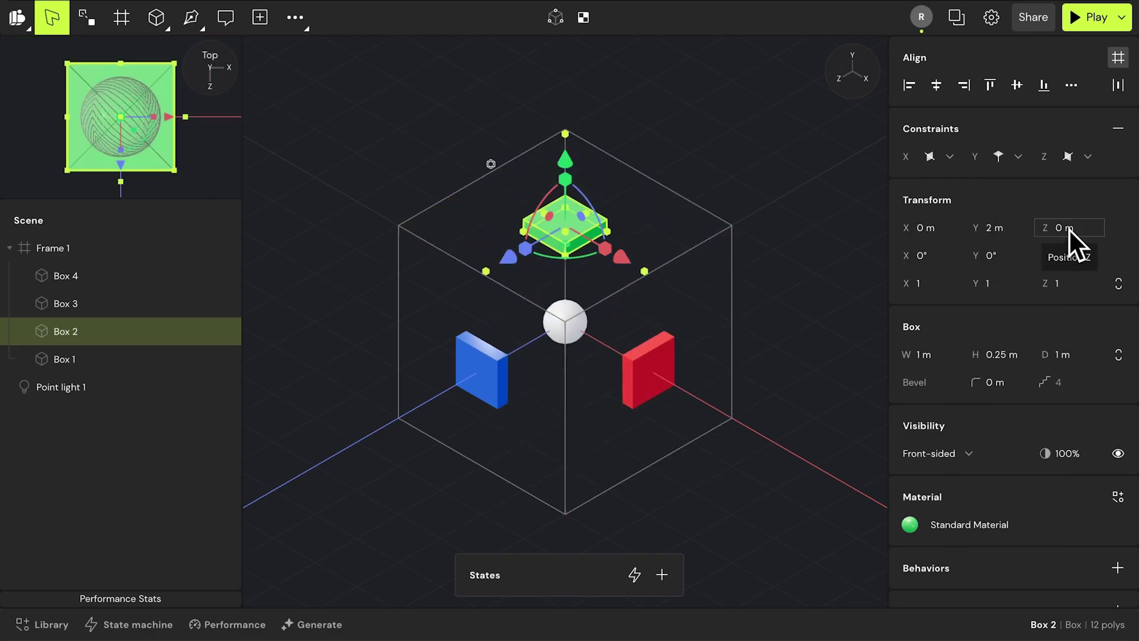
# Review the constraints of the blue Box 1, including its Y-axis options
pyautogui.click(89, 359)
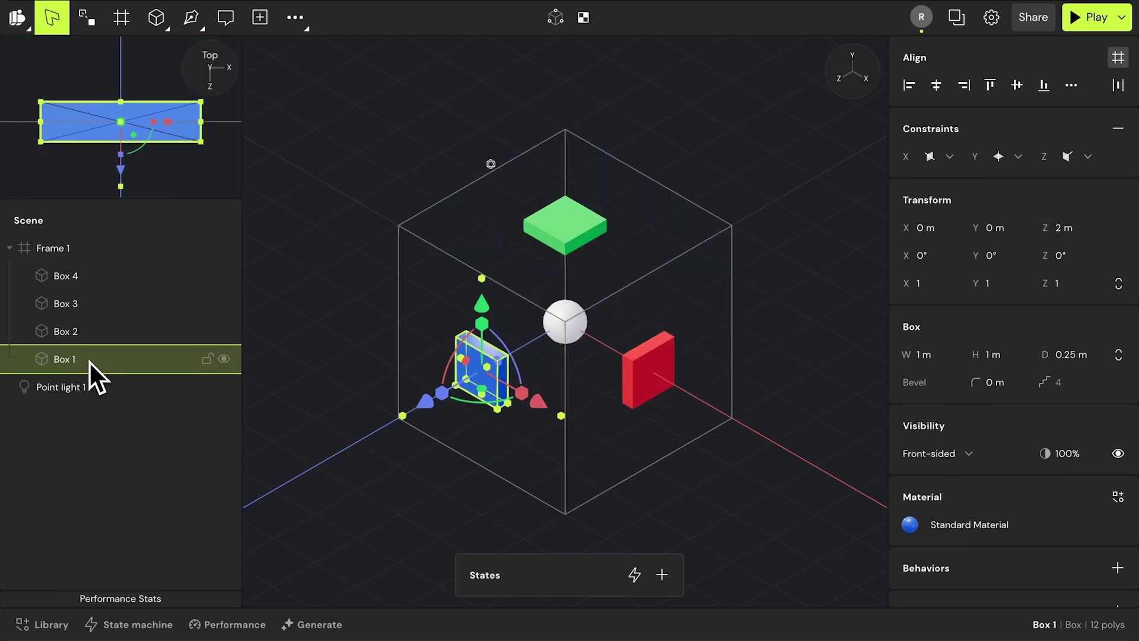
pyautogui.click(1018, 156)
pyautogui.click(1017, 157)
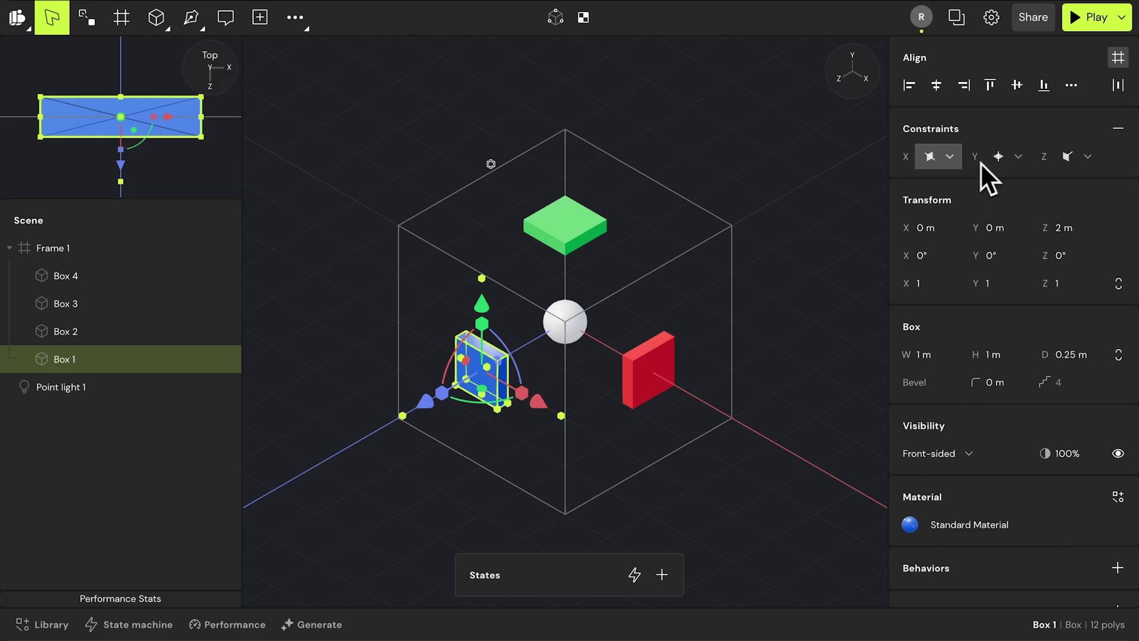
# Adjust the X constraint of the red Box 3 and resize Frame 1 to test how the constrained boxes follow
pyautogui.click(656, 362)
pyautogui.click(949, 156)
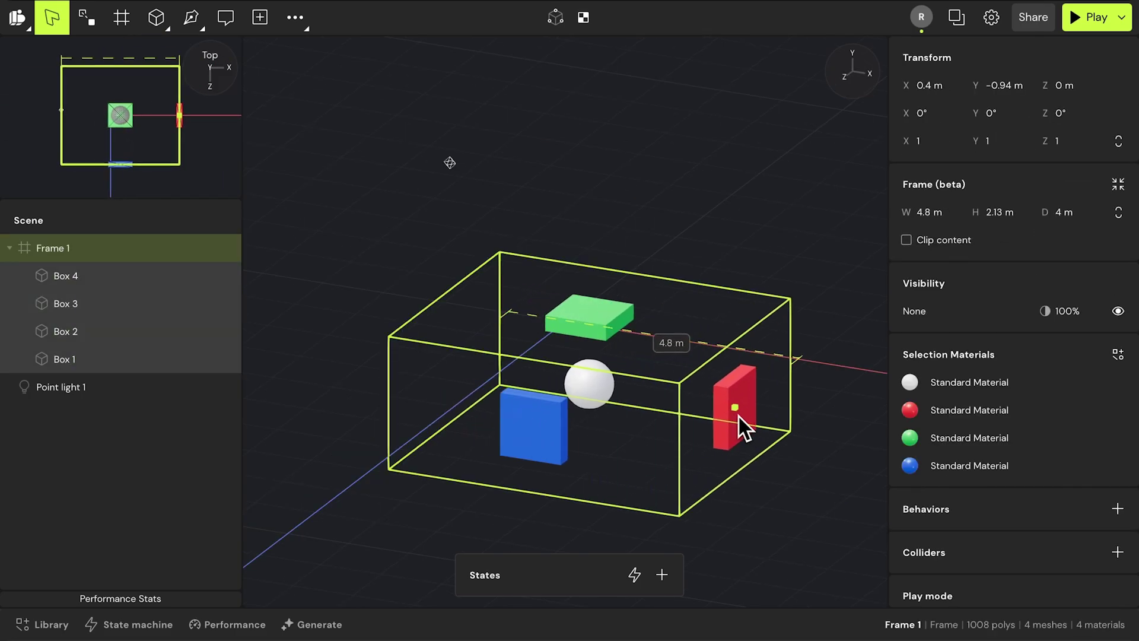
pyautogui.moveTo(739, 416); pyautogui.dragTo(637, 409)
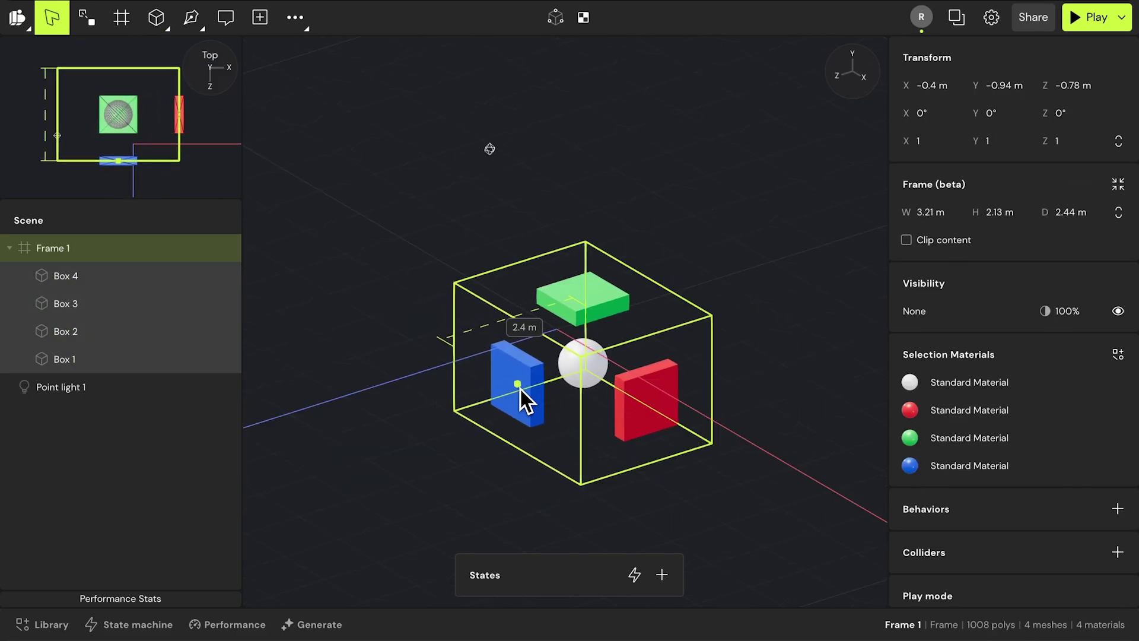
pyautogui.moveTo(519, 387); pyautogui.dragTo(469, 403)
pyautogui.moveTo(620, 416); pyautogui.dragTo(661, 406)
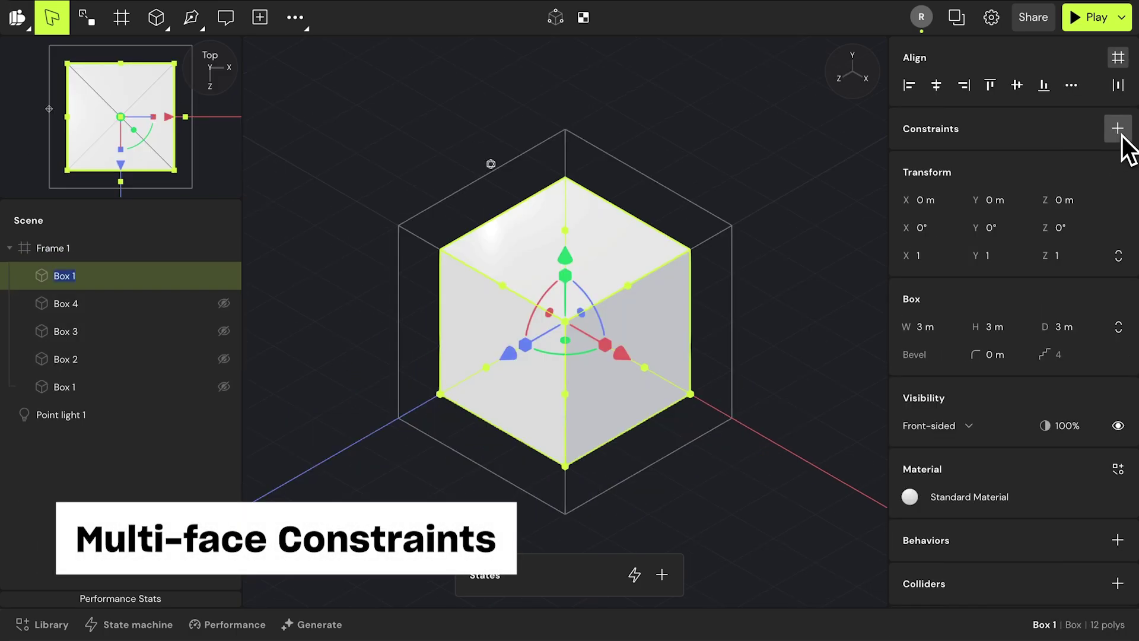
# Add constraints to the white box in Frame 1, set X to Left and right, and resize the frame to about 3.51 m wide
pyautogui.click(1117, 129)
pyautogui.click(952, 163)
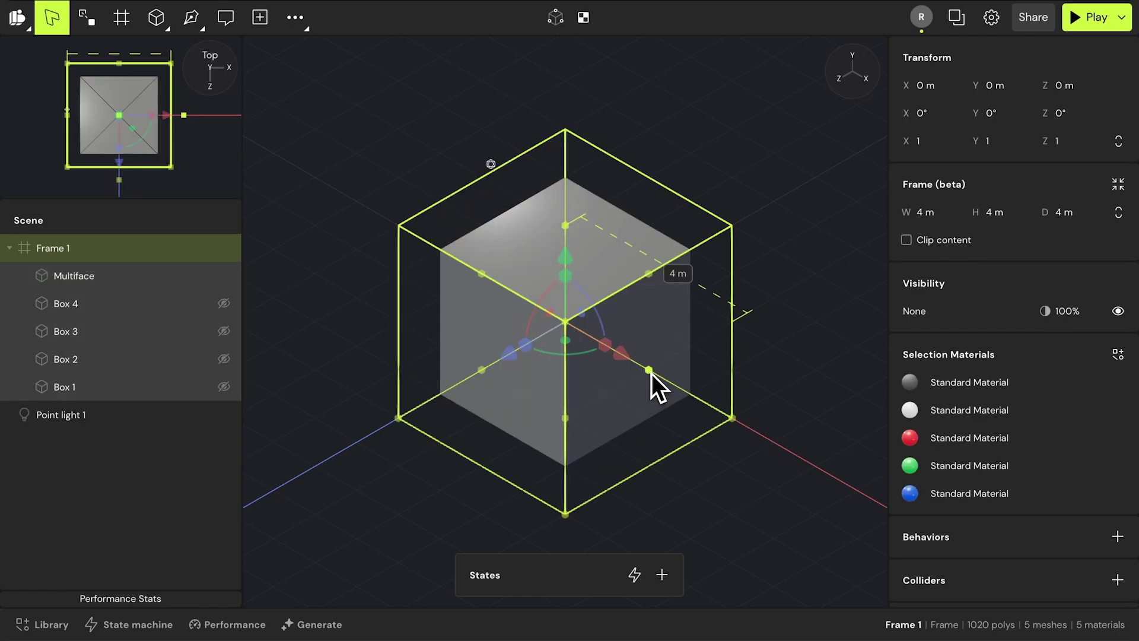
pyautogui.moveTo(652, 372); pyautogui.dragTo(593, 354)
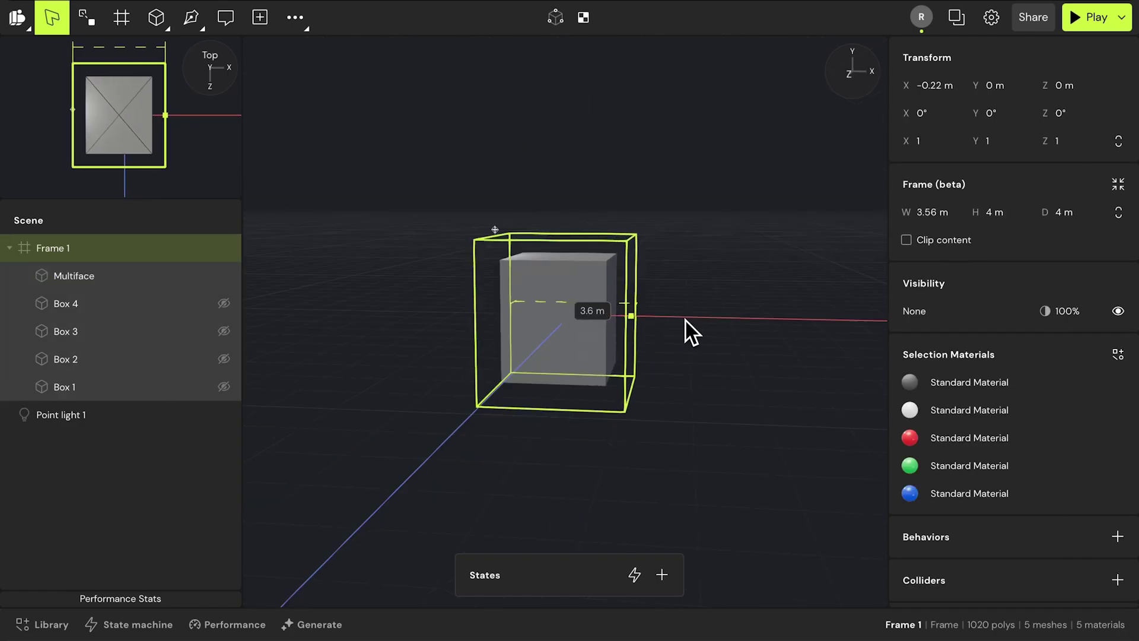
pyautogui.moveTo(685, 319); pyautogui.dragTo(781, 327)
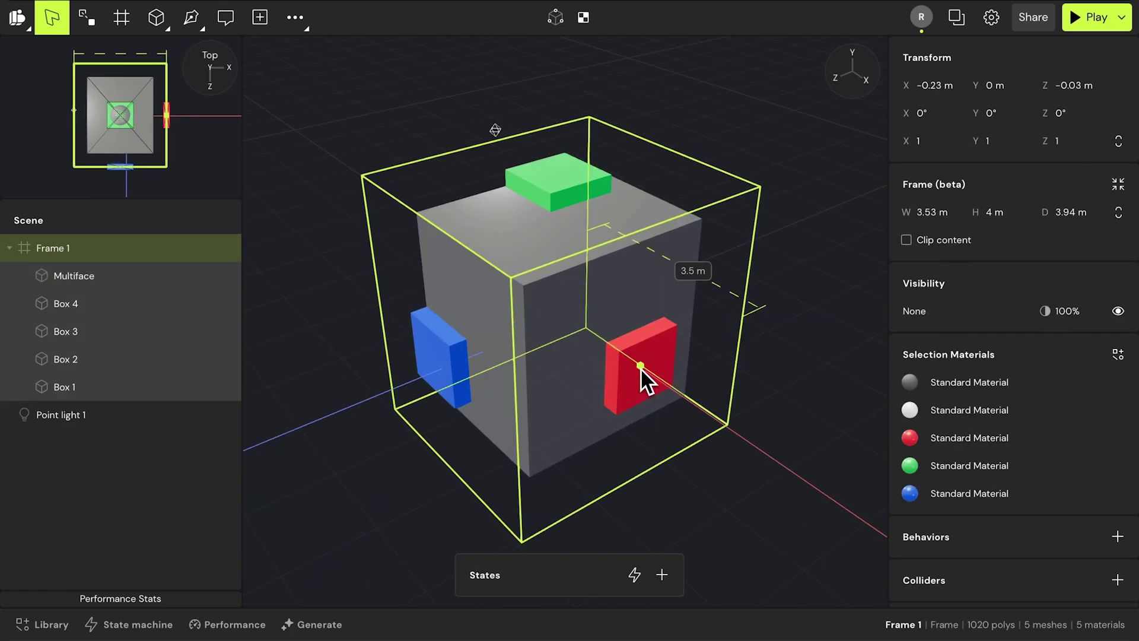
pyautogui.moveTo(640, 368); pyautogui.dragTo(617, 404)
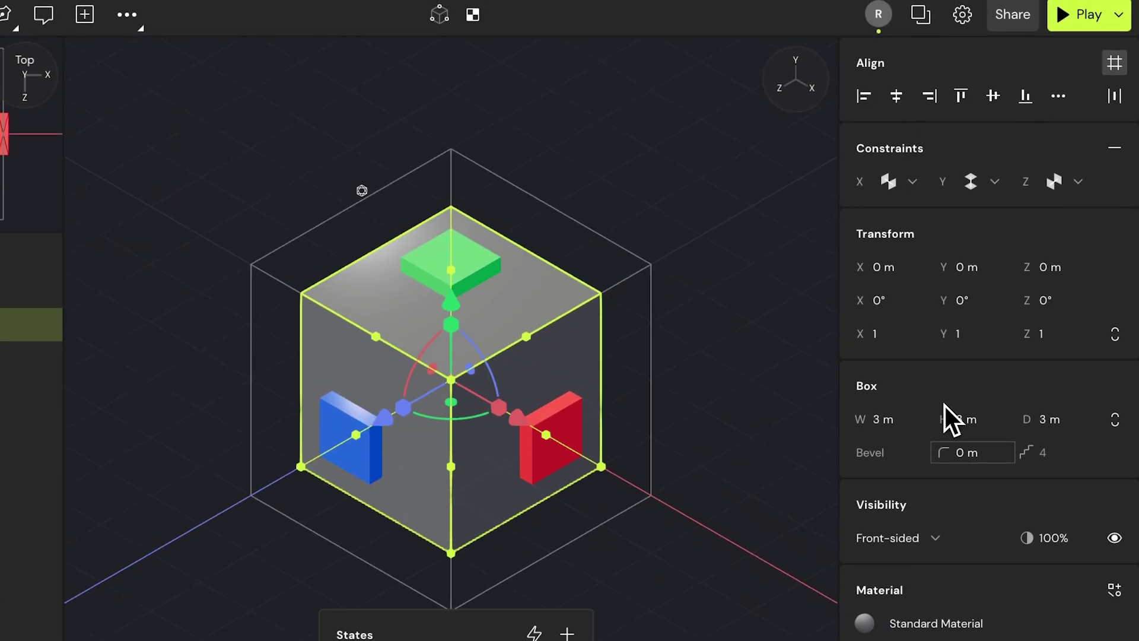
# Increase the bevel of the large Multiface box to about 0.67 m
pyautogui.press('Up')
pyautogui.press('Up')
pyautogui.press('Up')
pyautogui.press('Up')
pyautogui.press('Up')
pyautogui.press('Up')
pyautogui.press('Up')
pyautogui.press('Up')
pyautogui.press('Up')
pyautogui.press('Up')
pyautogui.press('Up')
pyautogui.press('Up')
pyautogui.press('Up')
pyautogui.press('Up')
pyautogui.press('Up')
pyautogui.press('Up')
pyautogui.press('Up')
pyautogui.press('Up')
pyautogui.press('Up')
pyautogui.press('Up')
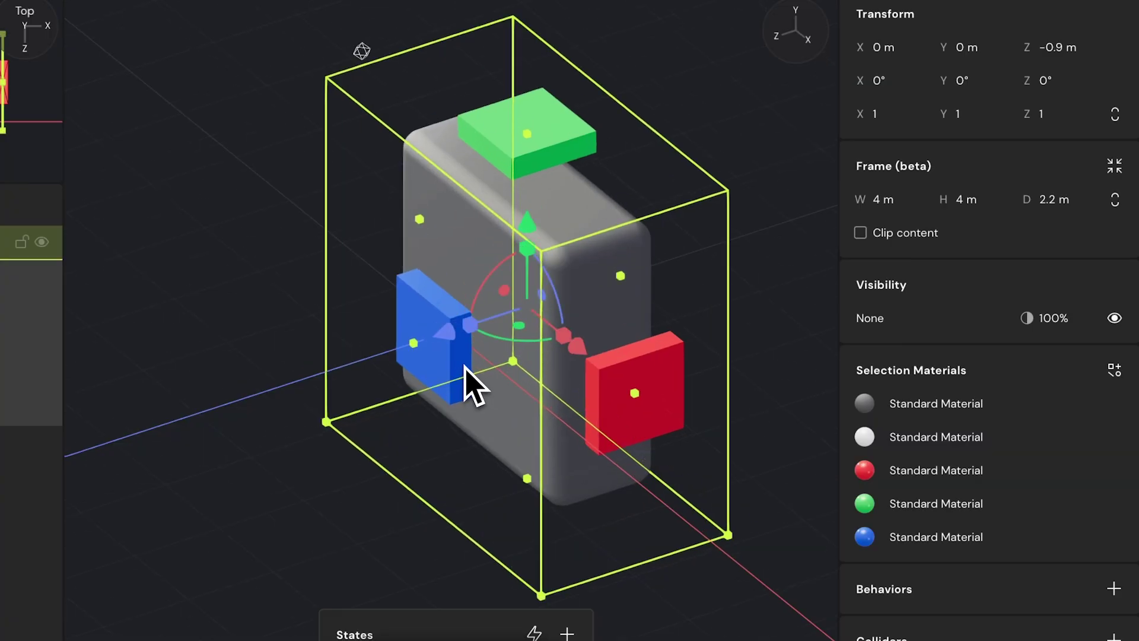
# Resize Frame 1 to about 5.02 m wide and 4.7 m high to test the beveled multi-face box
pyautogui.moveTo(588, 498); pyautogui.dragTo(742, 488, button='right')
pyautogui.moveTo(736, 268); pyautogui.dragTo(606, 306)
pyautogui.moveTo(471, 129); pyautogui.dragTo(471, 222)
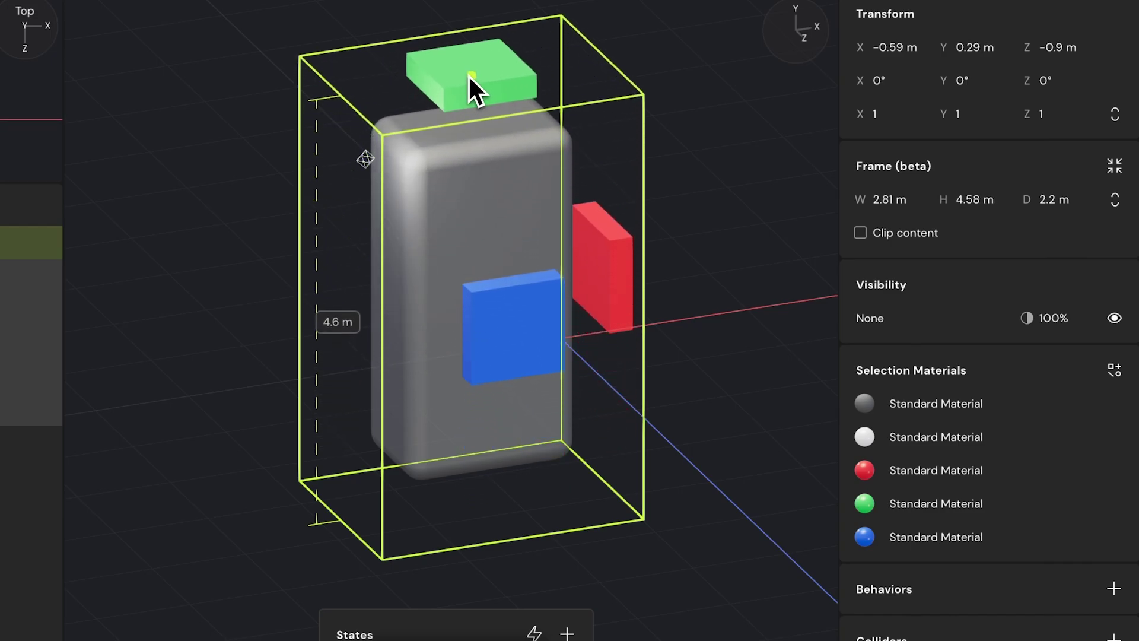
pyautogui.moveTo(468, 74); pyautogui.dragTo(467, 66)
pyautogui.moveTo(665, 263); pyautogui.dragTo(786, 408)
pyautogui.scroll(-3, 658, 426)
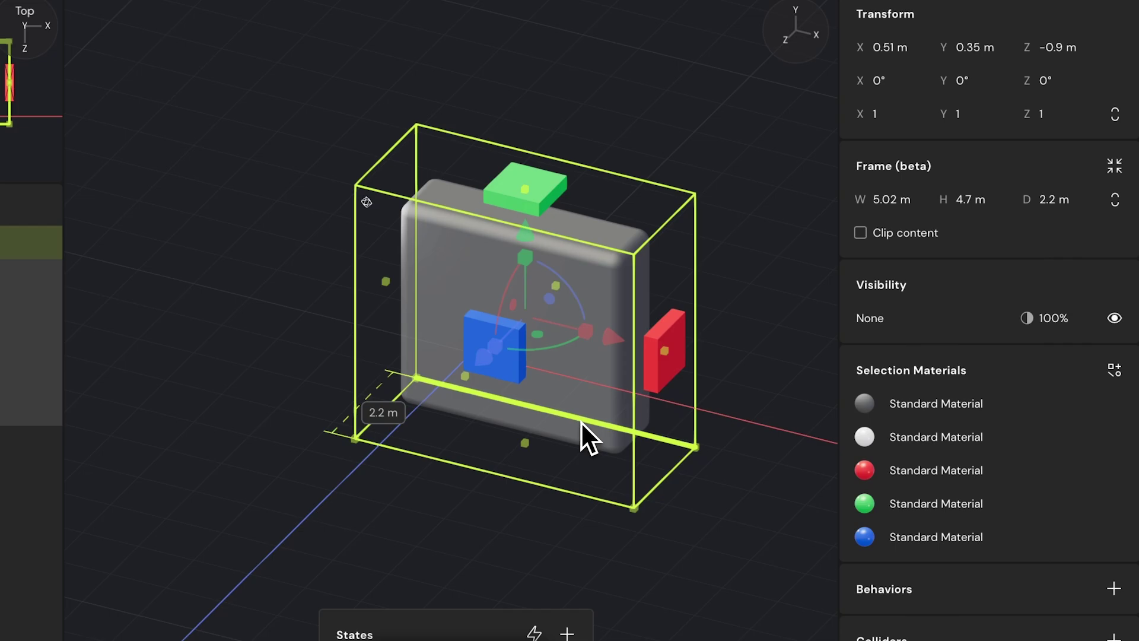
# Reduce Frame 1's depth to about 1.31 m, undoing the first depth adjustment
pyautogui.moveTo(582, 422); pyautogui.dragTo(539, 435)
pyautogui.press('super+z')
pyautogui.keyDown('alt'); pyautogui.moveTo(731, 521); pyautogui.dragTo(662, 517); pyautogui.keyUp('alt')
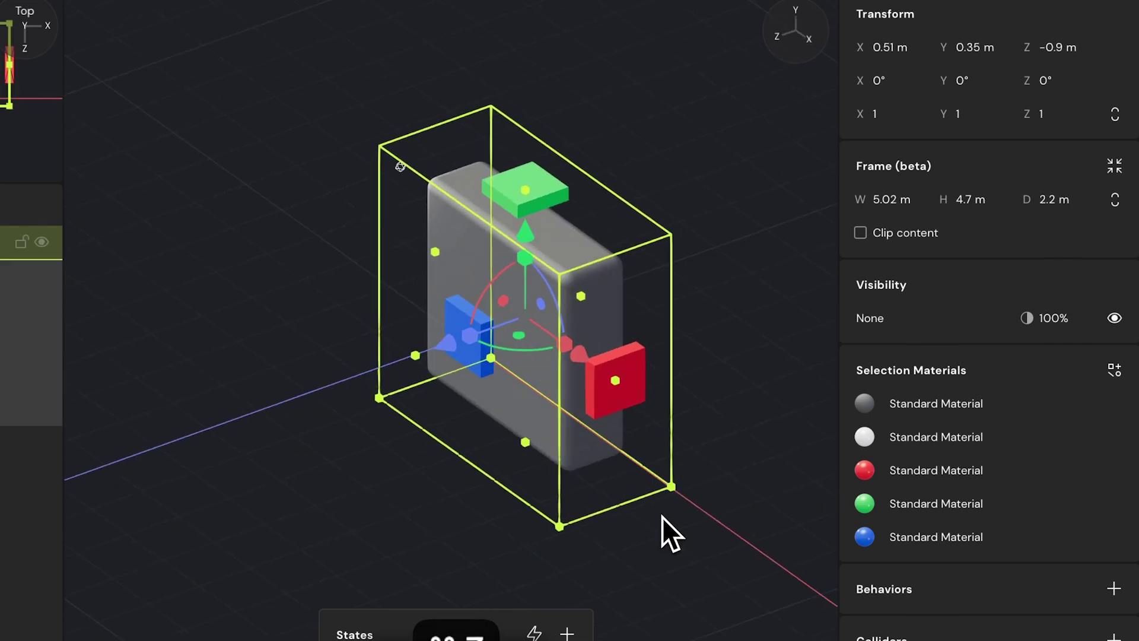
pyautogui.moveTo(430, 363); pyautogui.dragTo(465, 340)
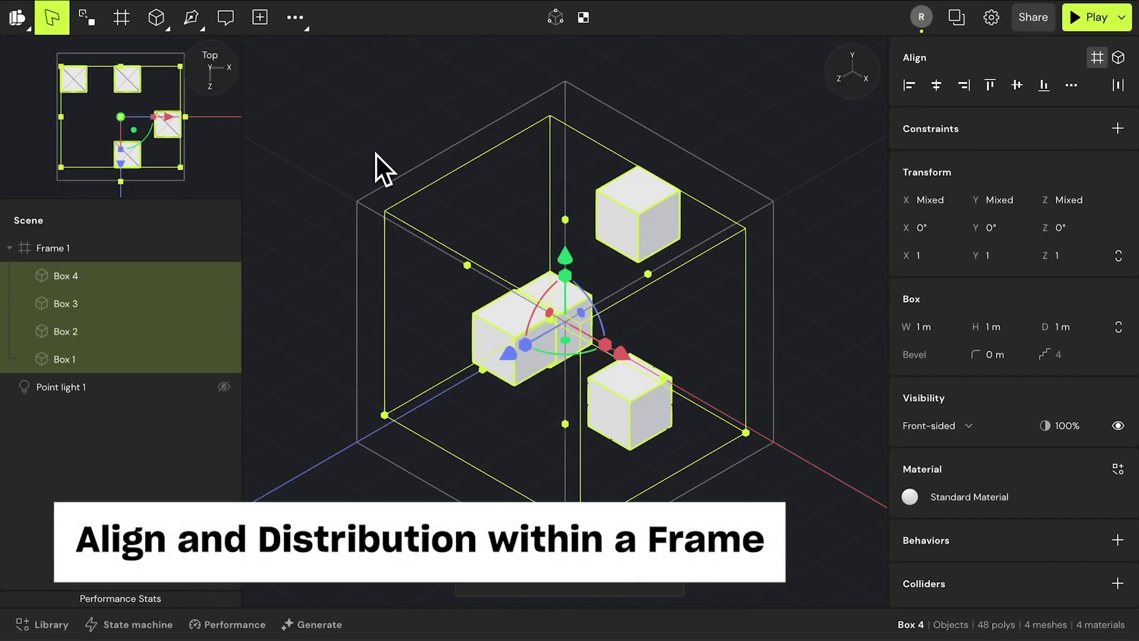
pyautogui.click(418, 154)
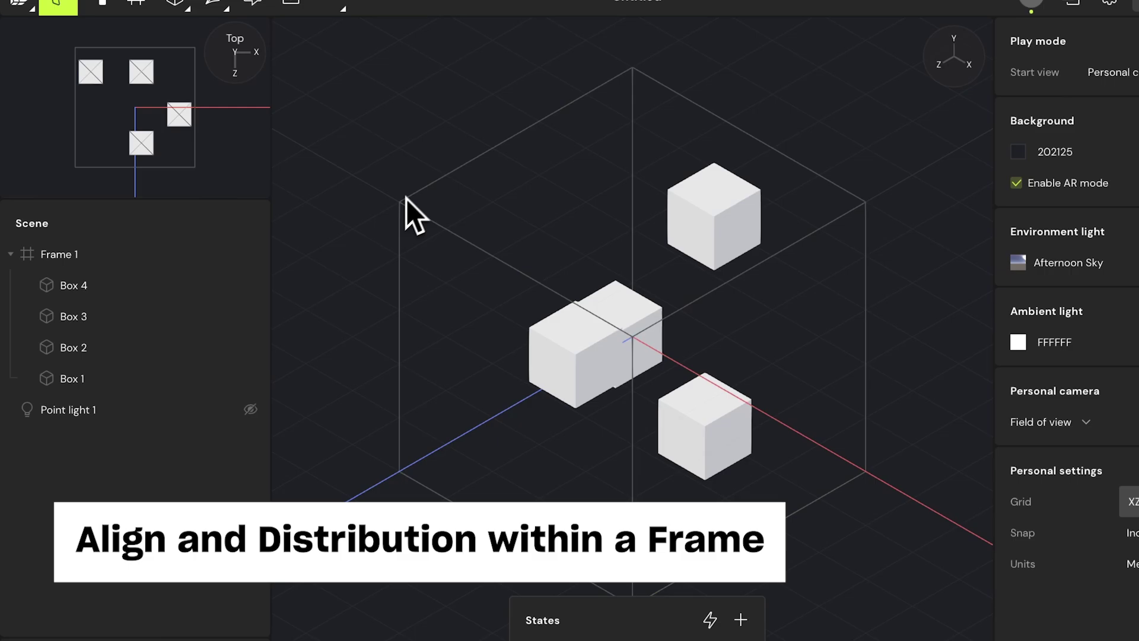
# Select Box 1 through Box 4 and align them to the centre of Frame 1 on the X, Y and Z axes
pyautogui.click(119, 291)
pyautogui.keyDown('shift'); pyautogui.click(106, 383); pyautogui.keyUp('shift')
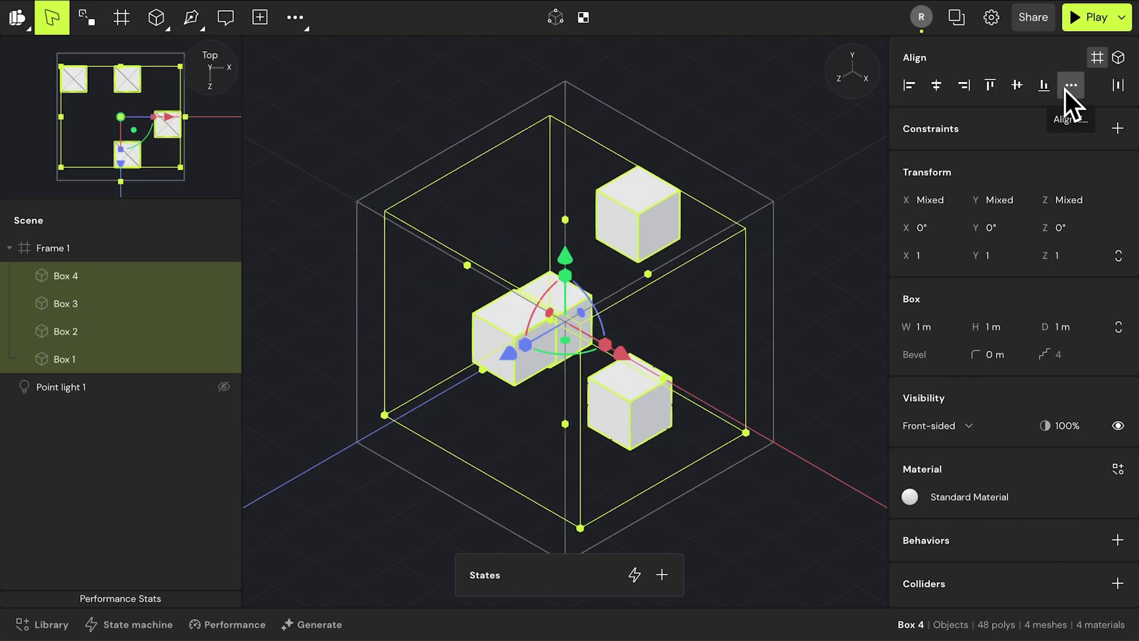
pyautogui.click(938, 89)
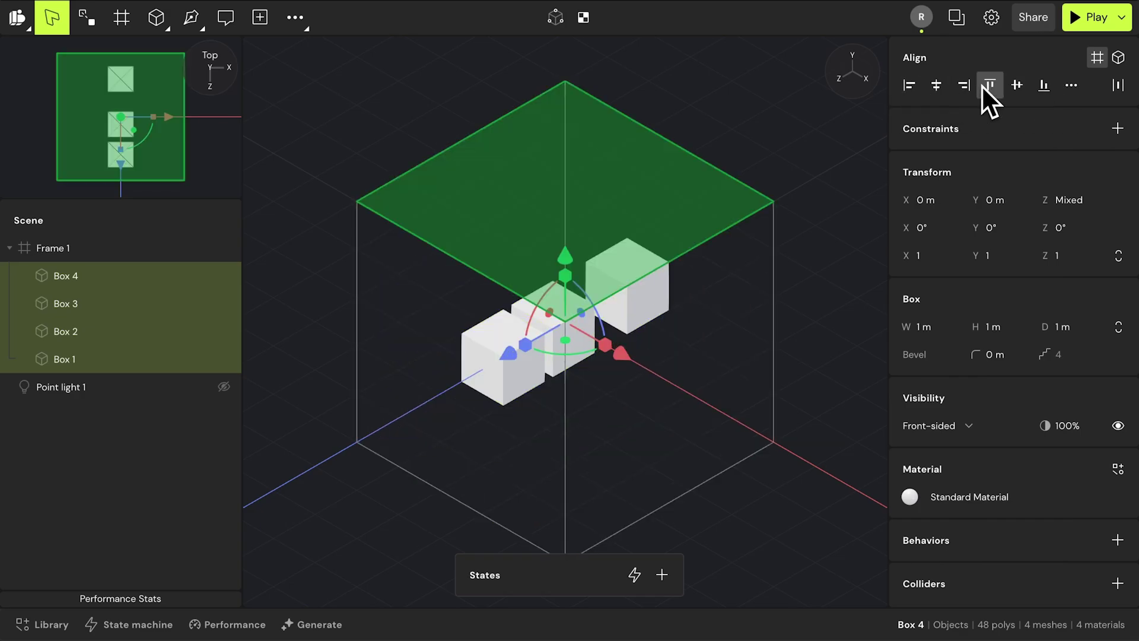
pyautogui.click(1070, 86)
pyautogui.click(1079, 121)
pyautogui.click(1072, 89)
pyautogui.click(1082, 153)
# Distribute the four selected boxes within Frame 1 along the X axis and the Z axis
pyautogui.click(1117, 85)
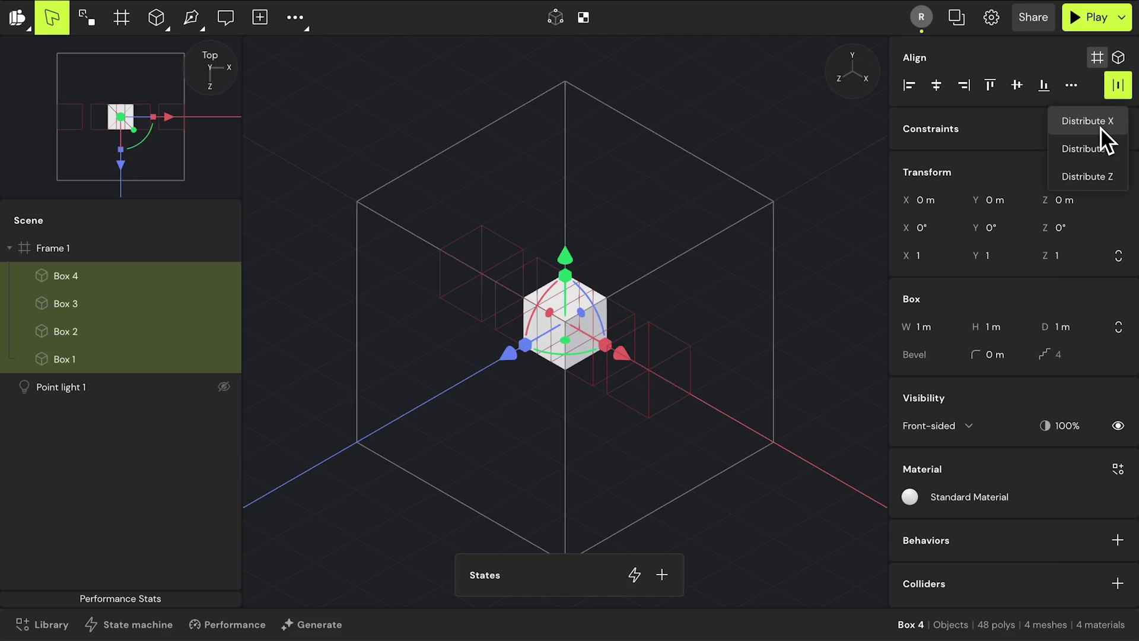
pyautogui.click(1101, 125)
pyautogui.click(1108, 177)
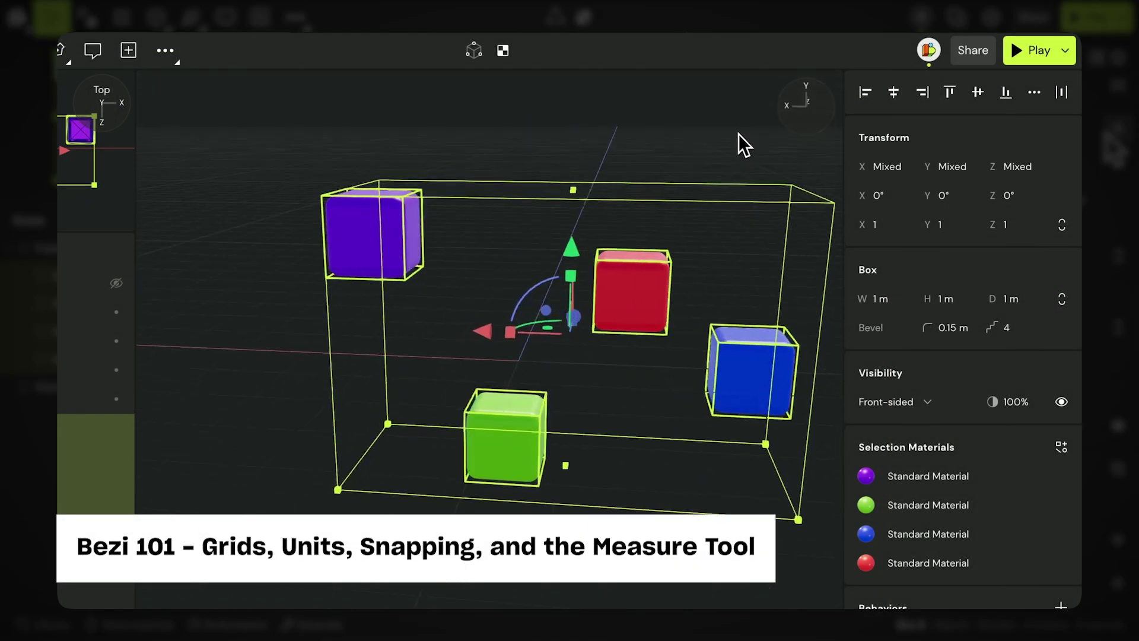
# Line up the four coloured boxes in a row by centring them on the Z and Y axes, and inspect the row
pyautogui.moveTo(738, 134); pyautogui.dragTo(599, 140, button='middle')
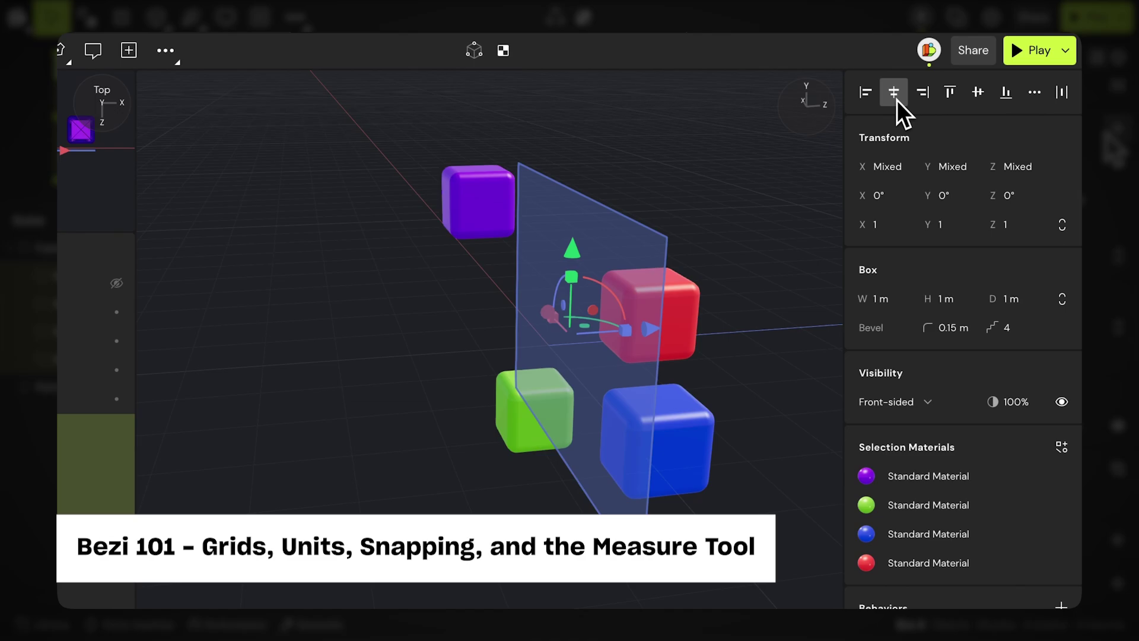
pyautogui.click(977, 101)
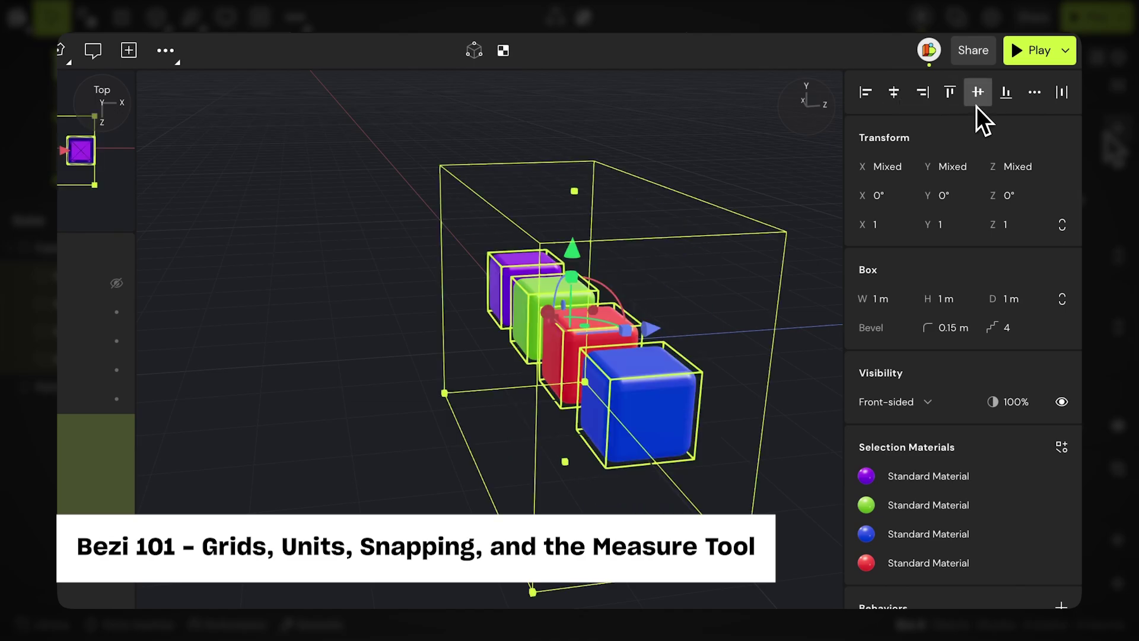
pyautogui.moveTo(334, 333); pyautogui.dragTo(613, 338, button='right')
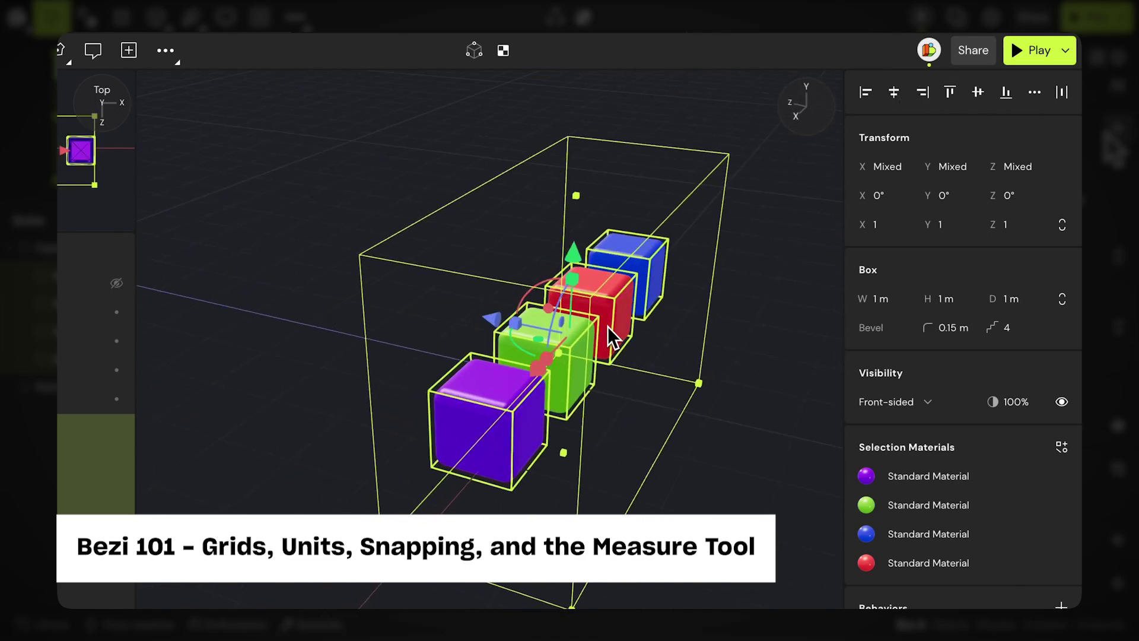
pyautogui.click(758, 491)
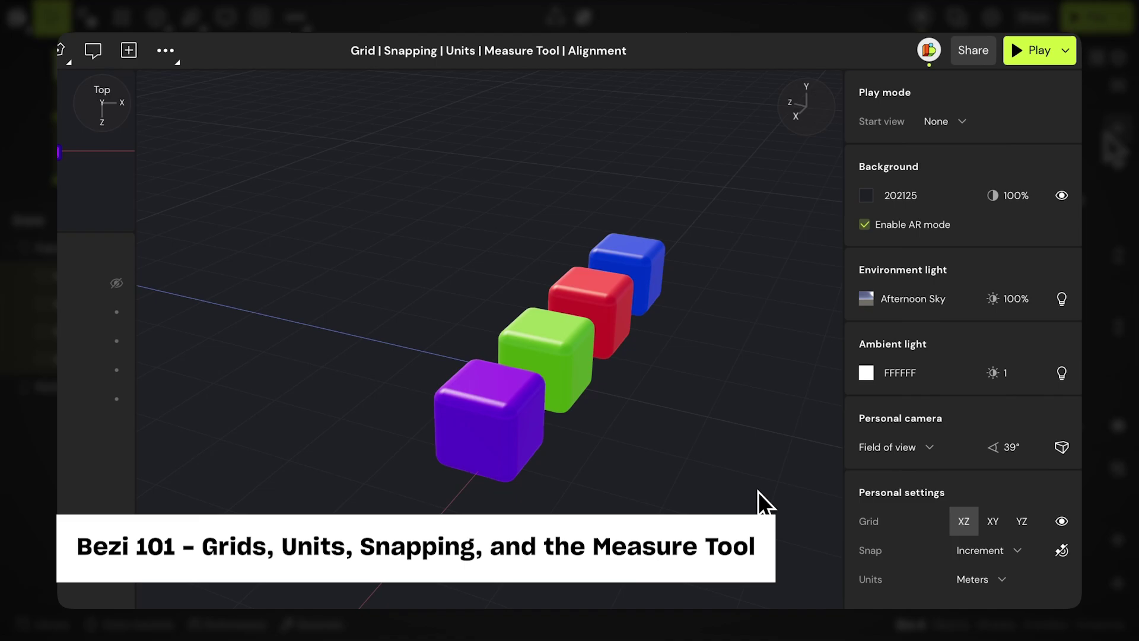
pyautogui.moveTo(758, 491); pyautogui.dragTo(695, 486, button='right')
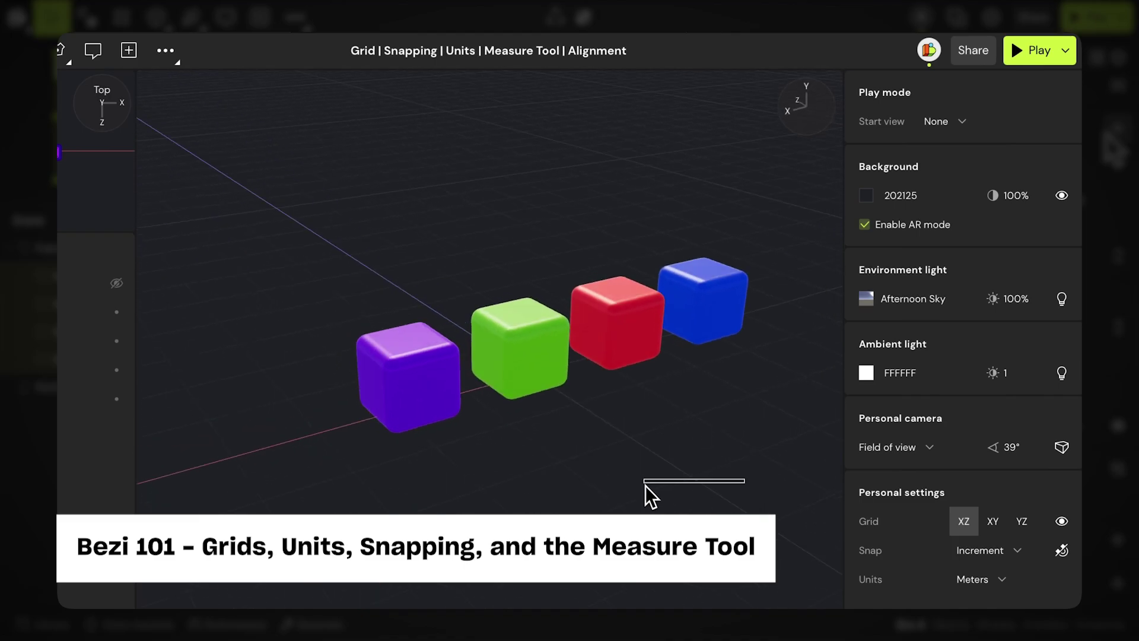
# Align the four boxes in the outer and nested frames to the matching Z-axis face of their own parent frame
pyautogui.press('space')
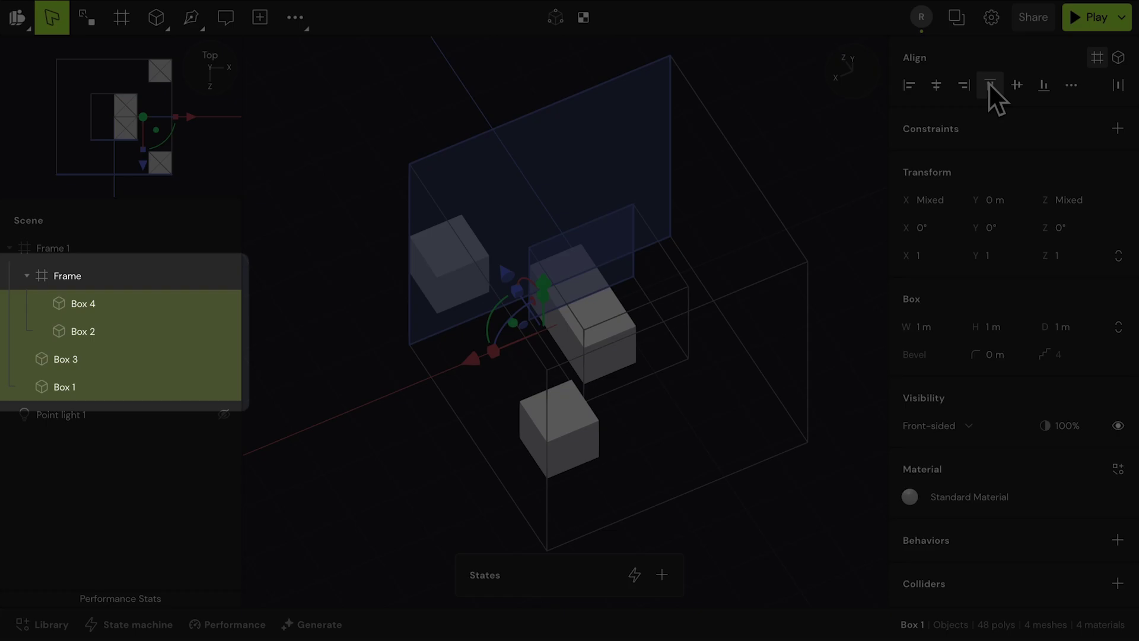
pyautogui.click(990, 85)
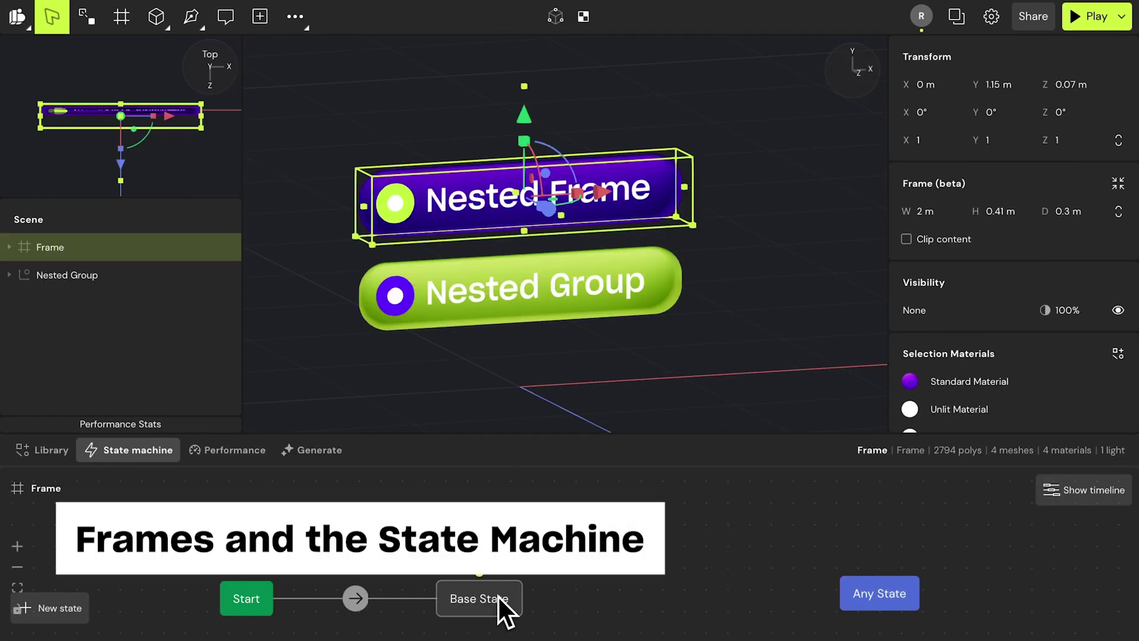
# Add a new state after Base State for Frame and set the frame's width to 3 m in that state
pyautogui.moveTo(693, 604); pyautogui.dragTo(695, 603)
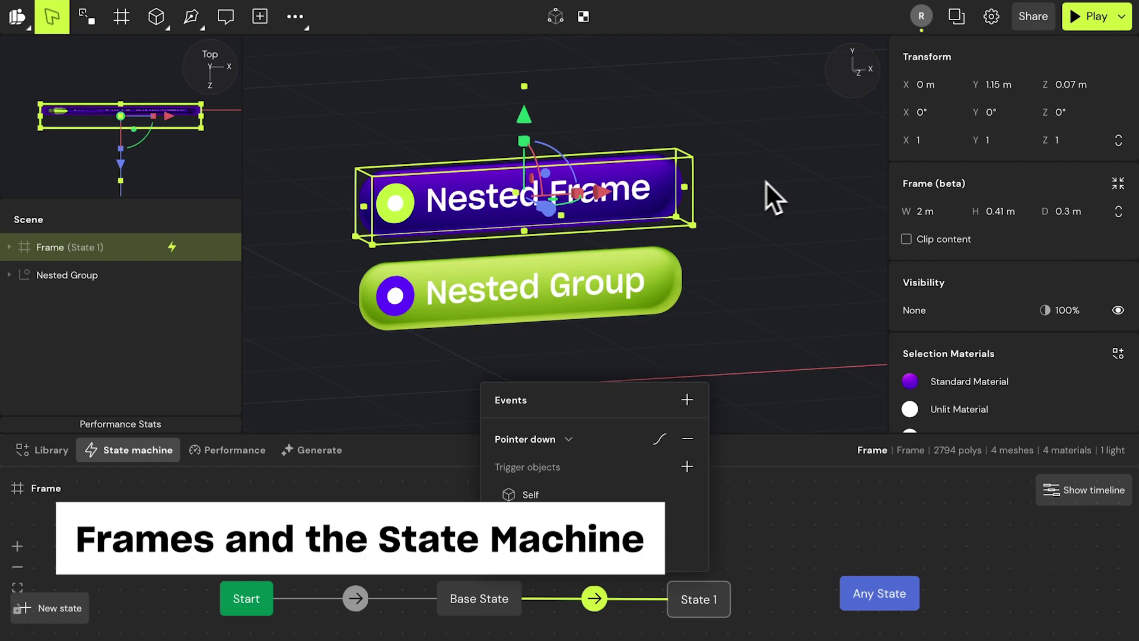
pyautogui.click(937, 219)
pyautogui.write('3')
pyautogui.press('Return')
# Set the width of Text 1 inside Frame to 2.5 m
pyautogui.click(11, 249)
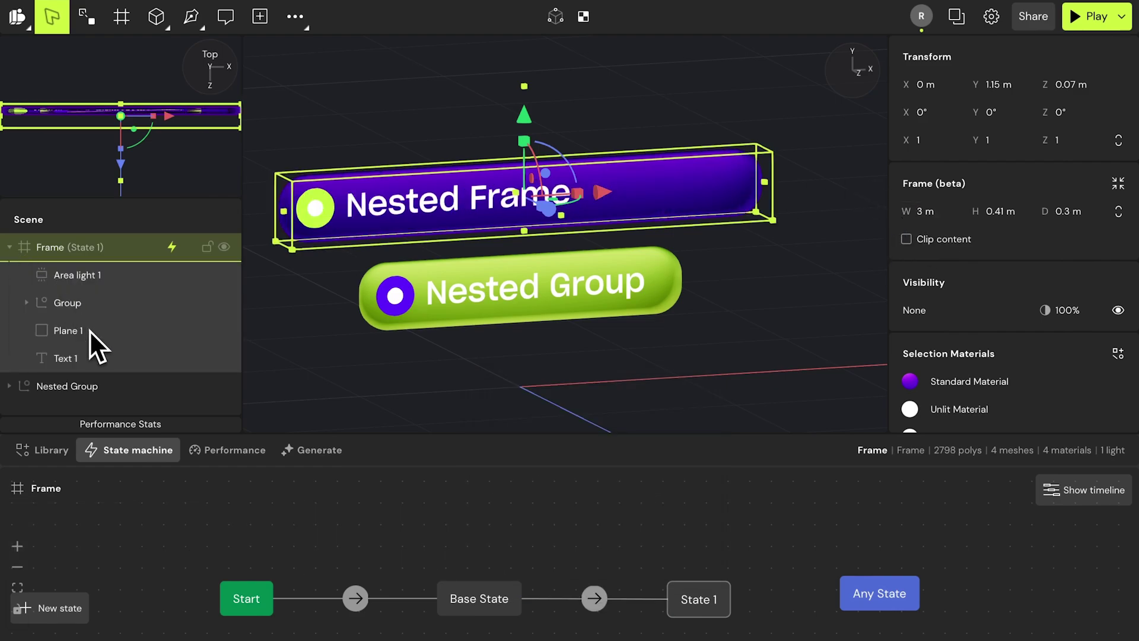
pyautogui.click(69, 358)
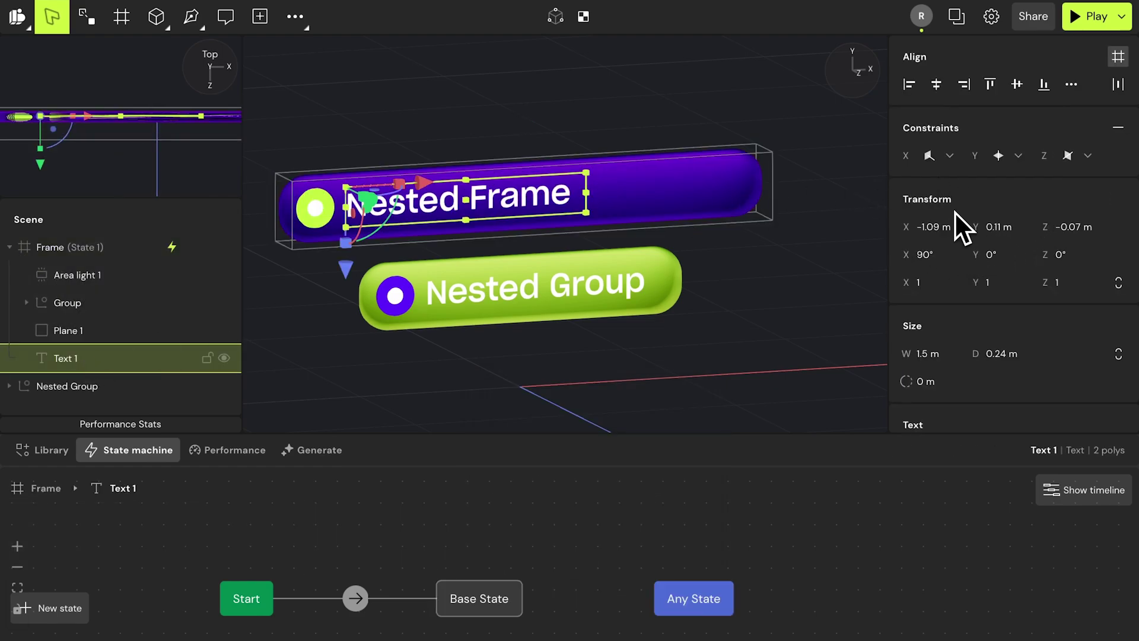
pyautogui.click(938, 354)
pyautogui.write('2.5')
pyautogui.press('Return')
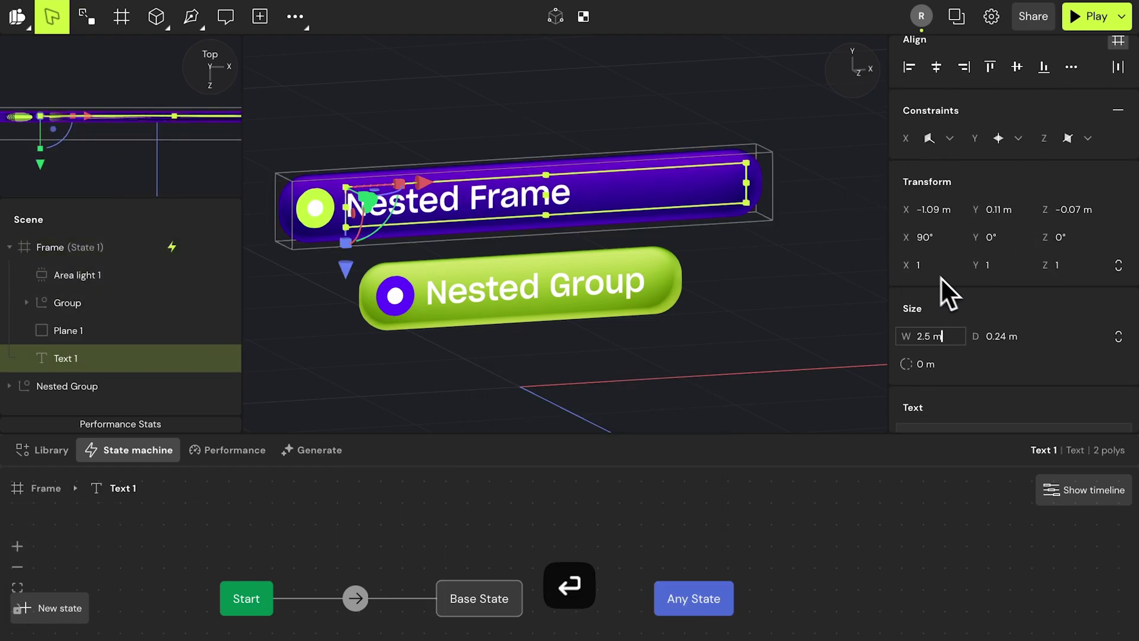
# Change the content of Text 1 to "Expanded Nested Frame"
pyautogui.scroll(-2, 1041, 368)
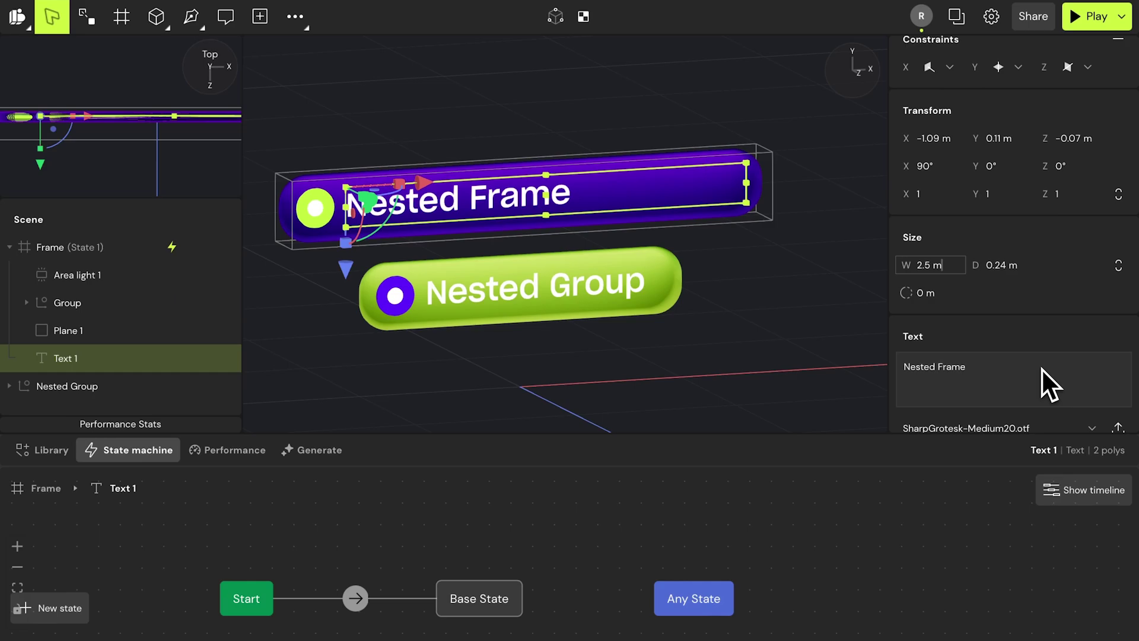
pyautogui.press('Left')
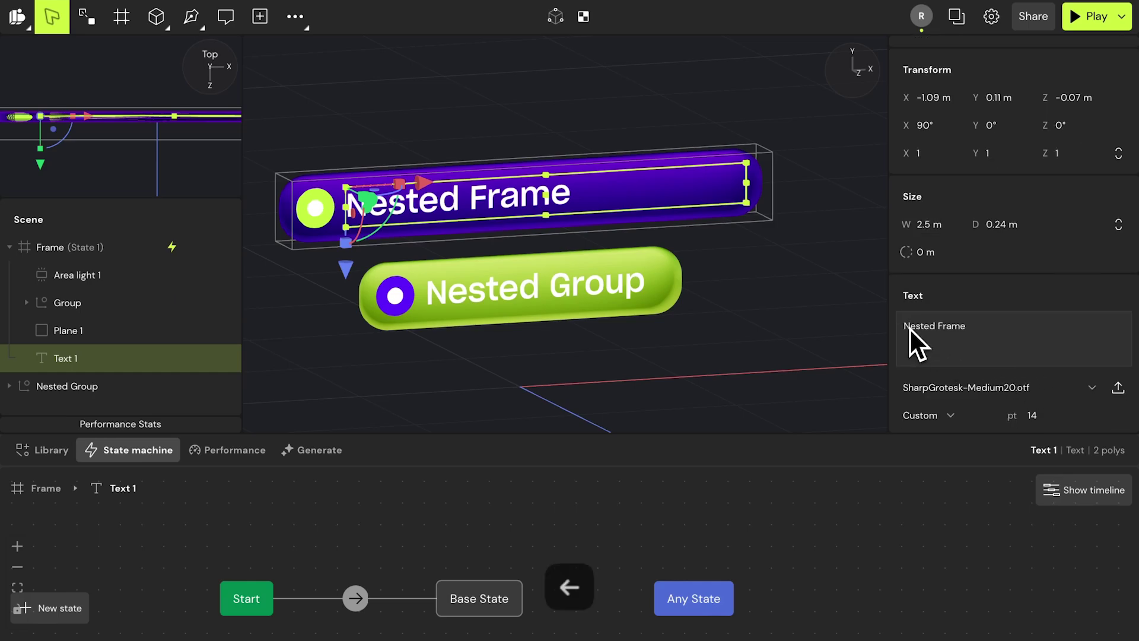
pyautogui.write('Expanded')
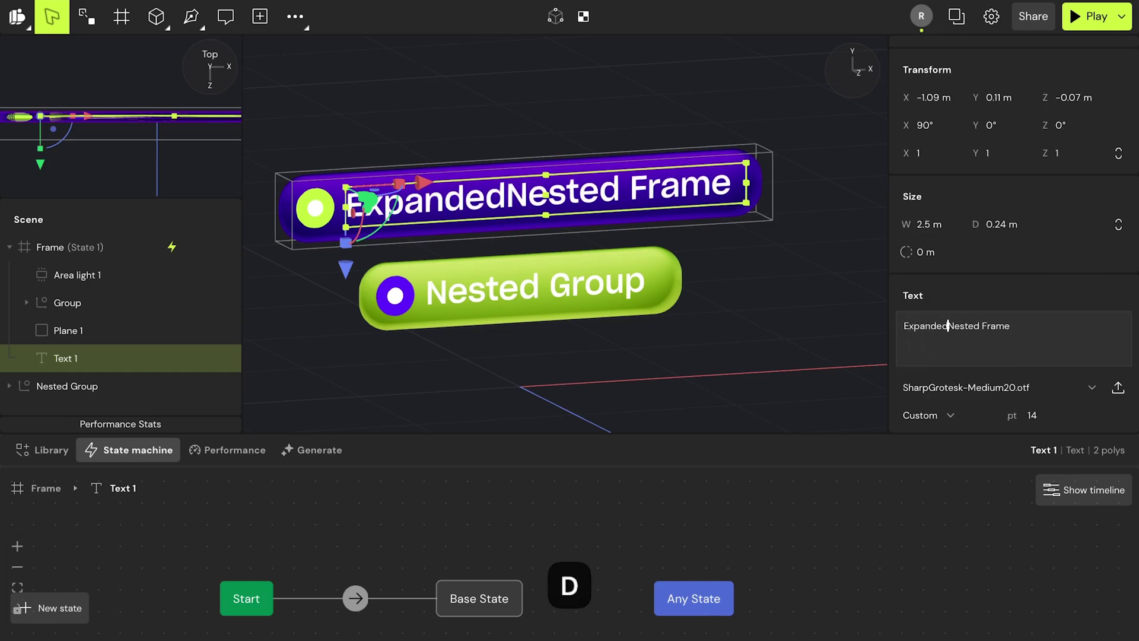
pyautogui.click(796, 287)
# Select all four child objects of Nested Group and add a shared new state after their Base State
pyautogui.click(17, 279)
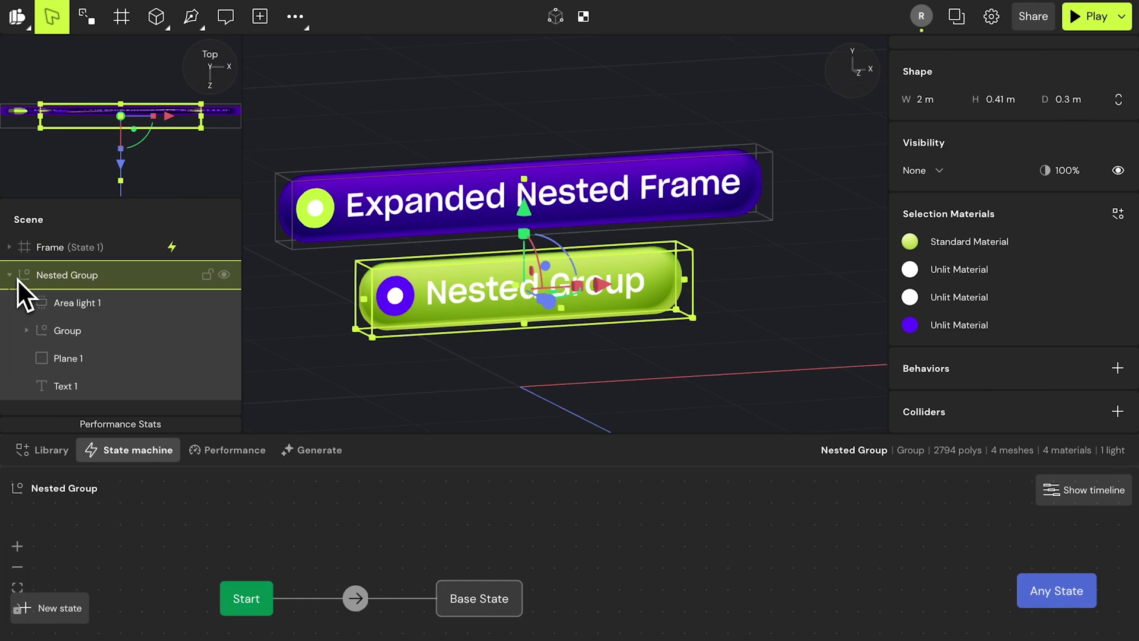
pyautogui.click(112, 321)
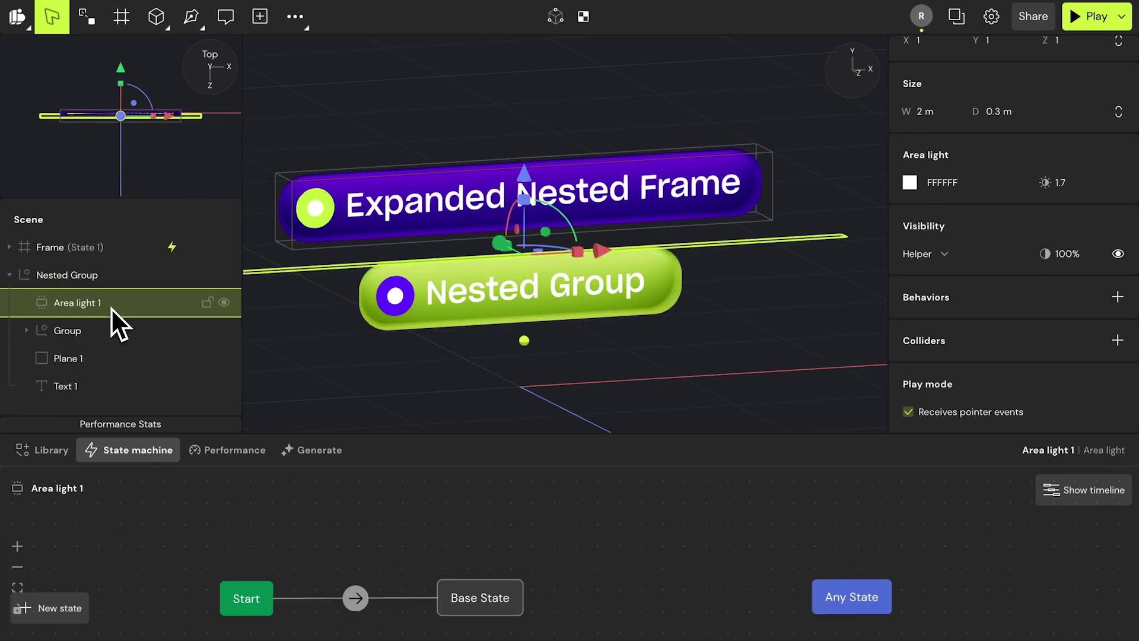
pyautogui.keyDown('shift'); pyautogui.click(98, 390); pyautogui.keyUp('shift')
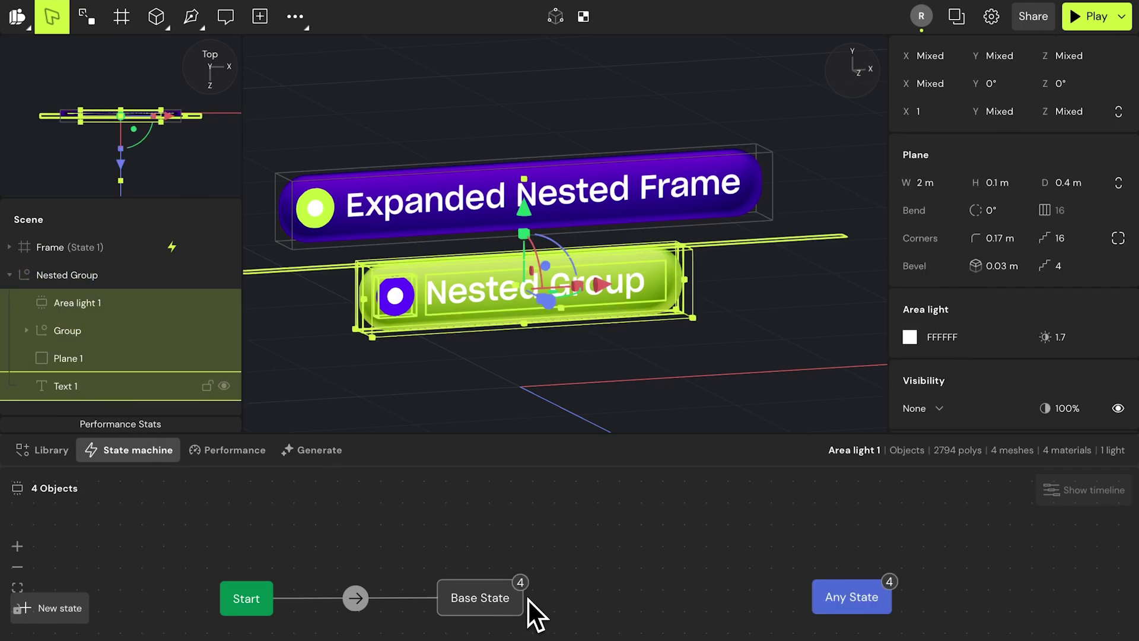
pyautogui.moveTo(528, 598); pyautogui.dragTo(664, 606)
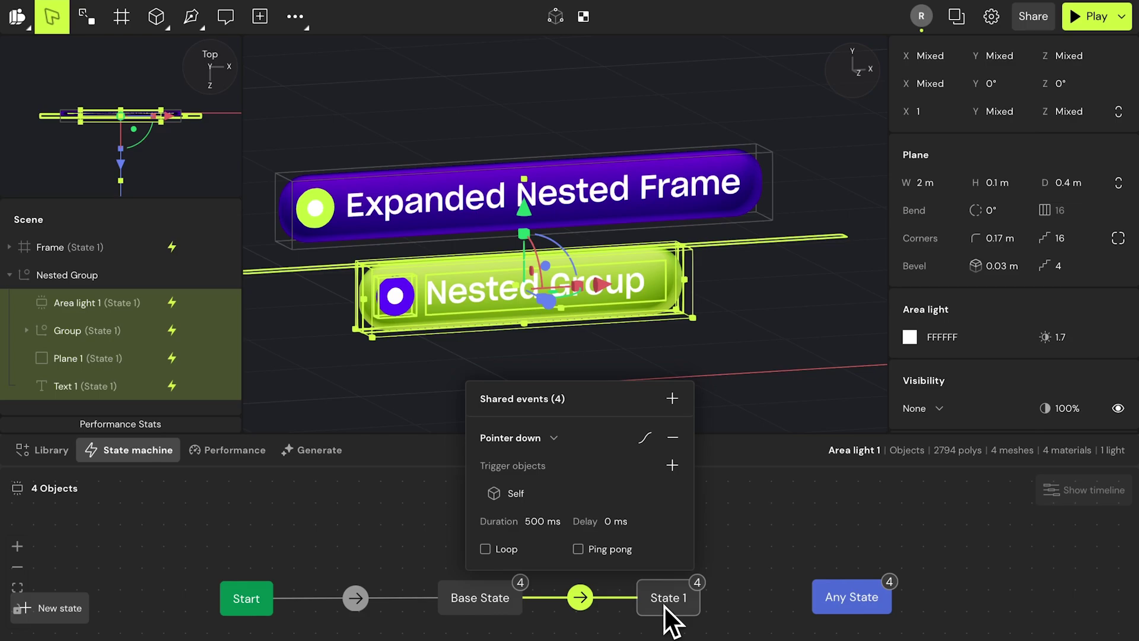
# Rename the new shared state as Expanded
pyautogui.doubleClick(664, 600)
pyautogui.write('Expand')
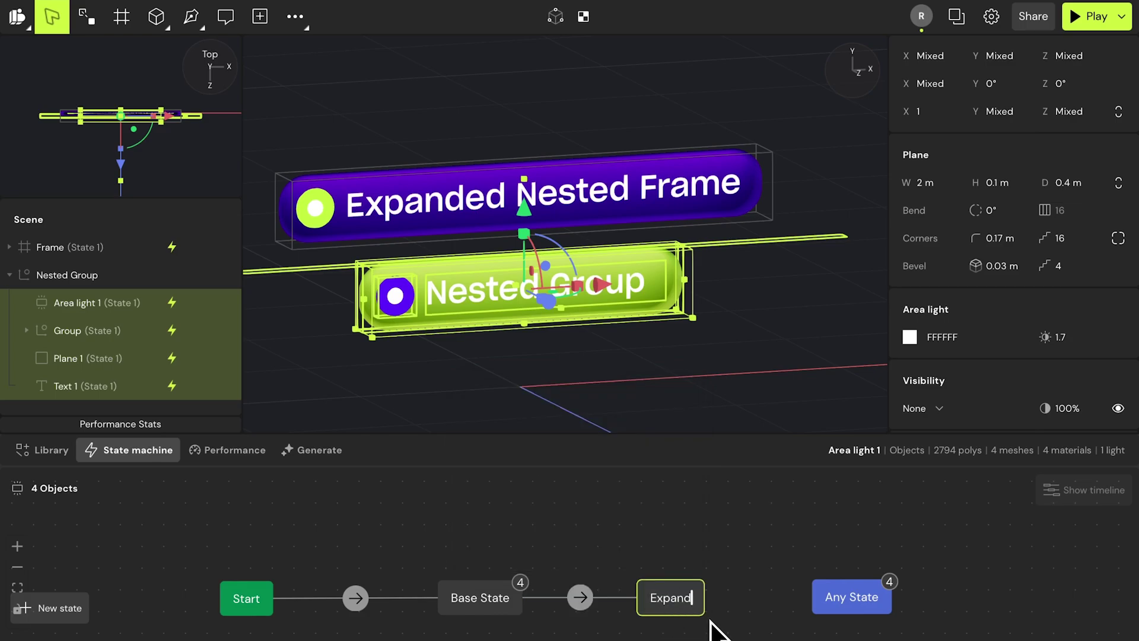
pyautogui.write('ed')
pyautogui.press('Return')
# Set Nested Group as the trigger object for the Base State to Expanded transition, and select its Area light 1
pyautogui.click(590, 598)
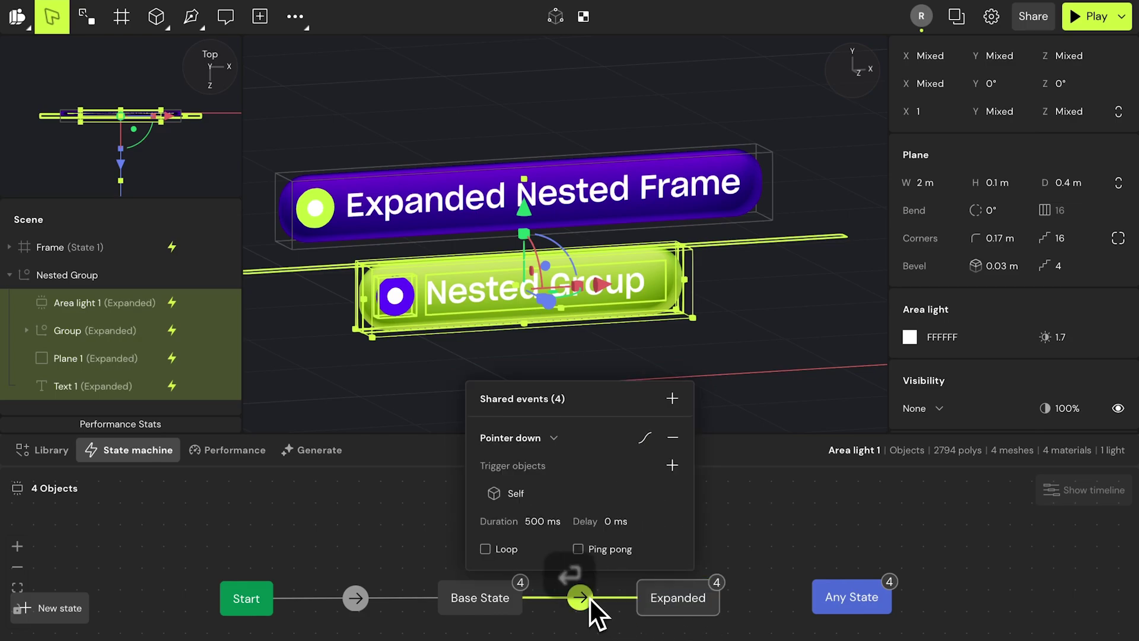
pyautogui.click(645, 493)
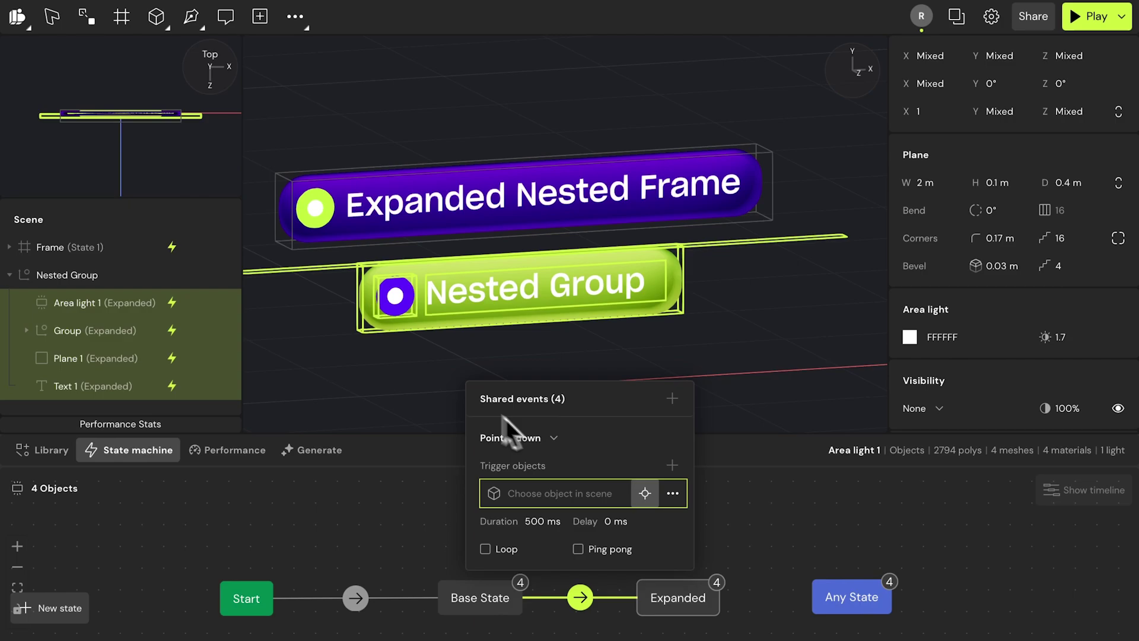
pyautogui.click(101, 273)
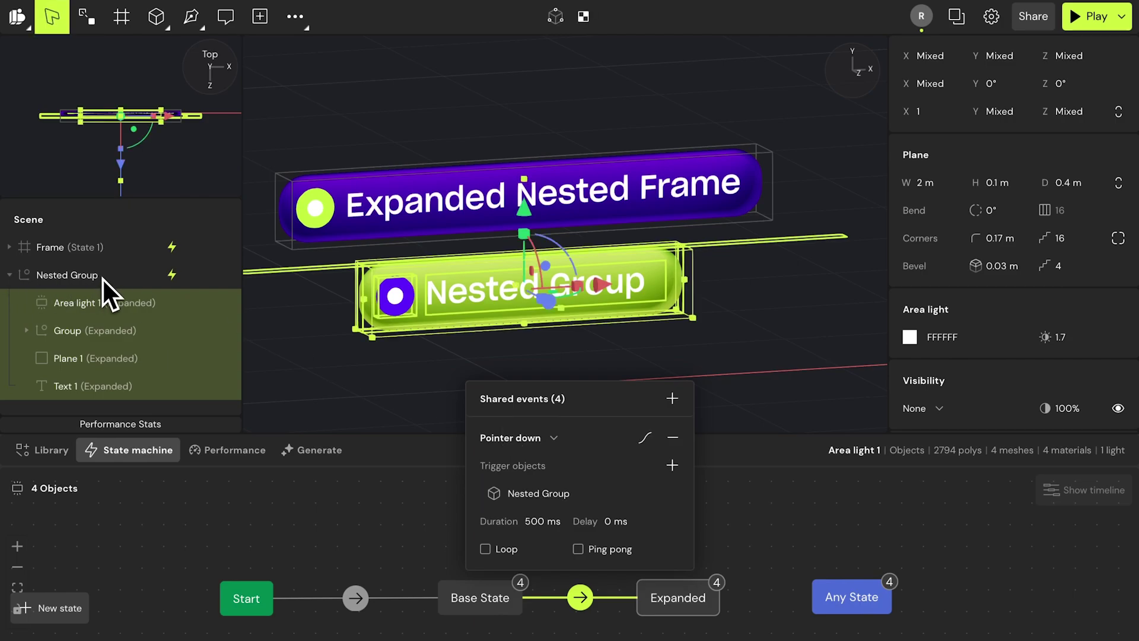
pyautogui.click(119, 305)
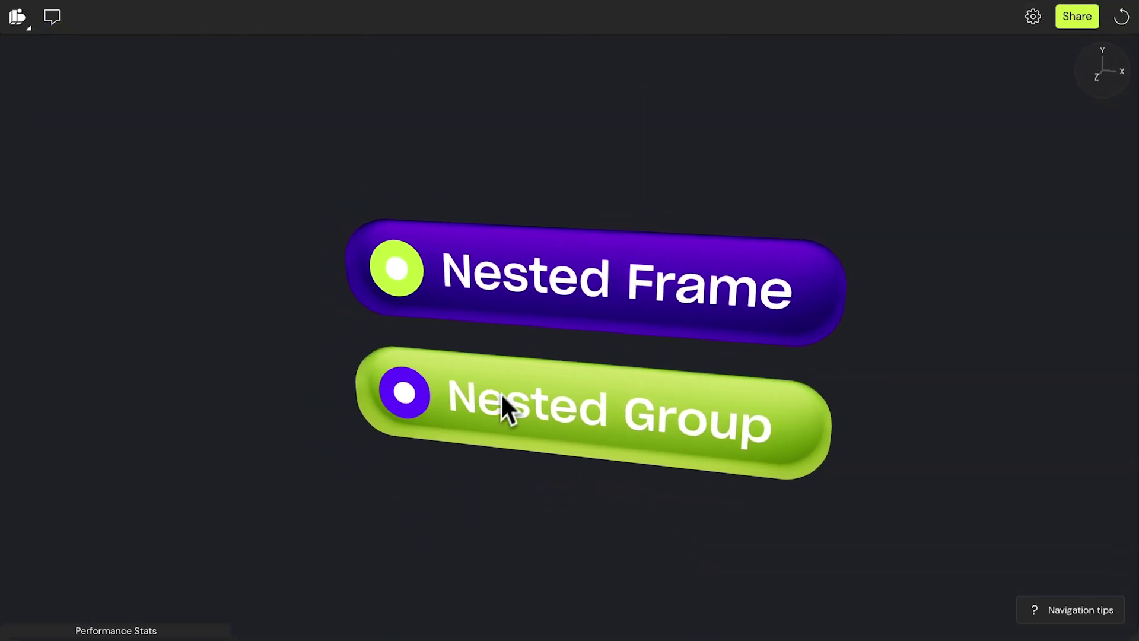
# Test the Nested Frame's expansion in play mode
pyautogui.moveTo(508, 298)
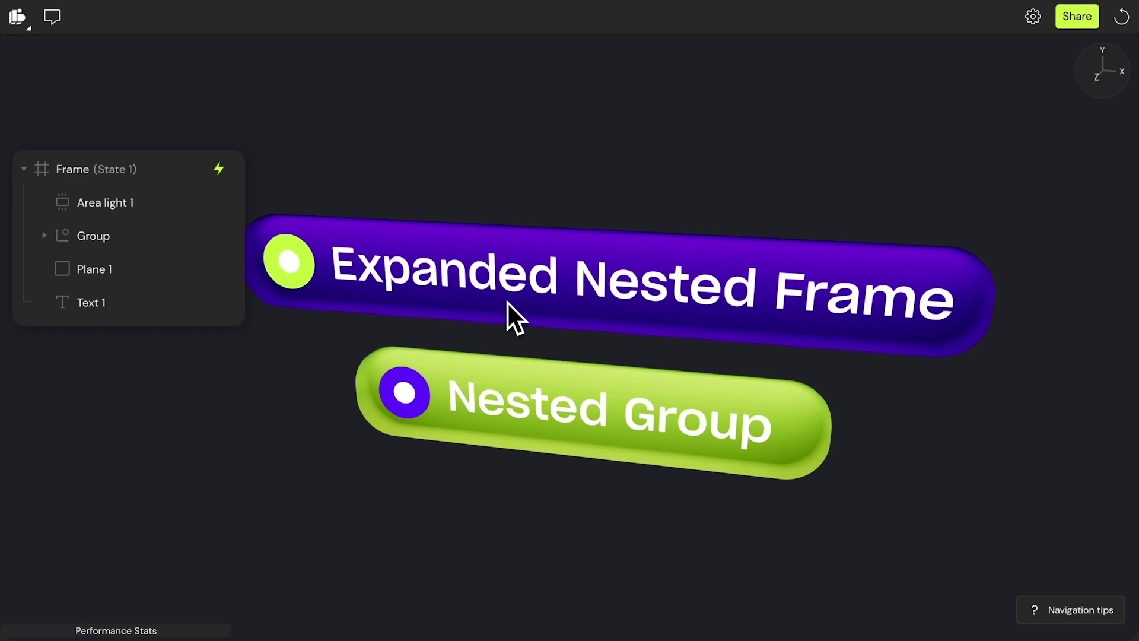
# Test the Nested Group's expansion in play mode
pyautogui.moveTo(515, 400)
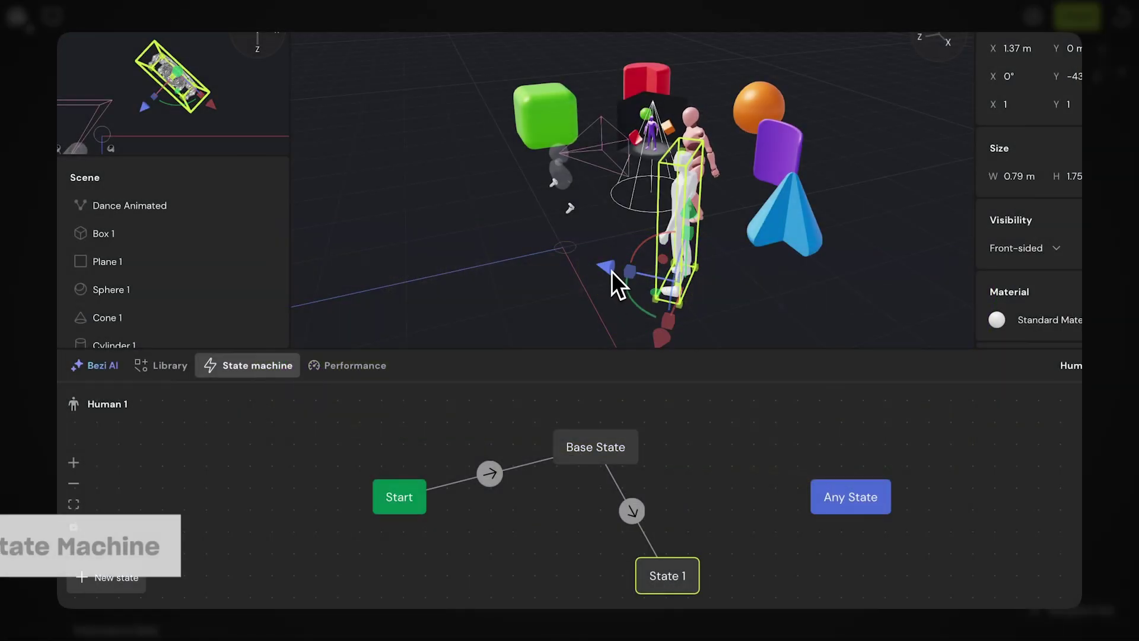
# Switch Human 1 between its Base State and State 1 in the state machine
pyautogui.moveTo(611, 272); pyautogui.dragTo(512, 247)
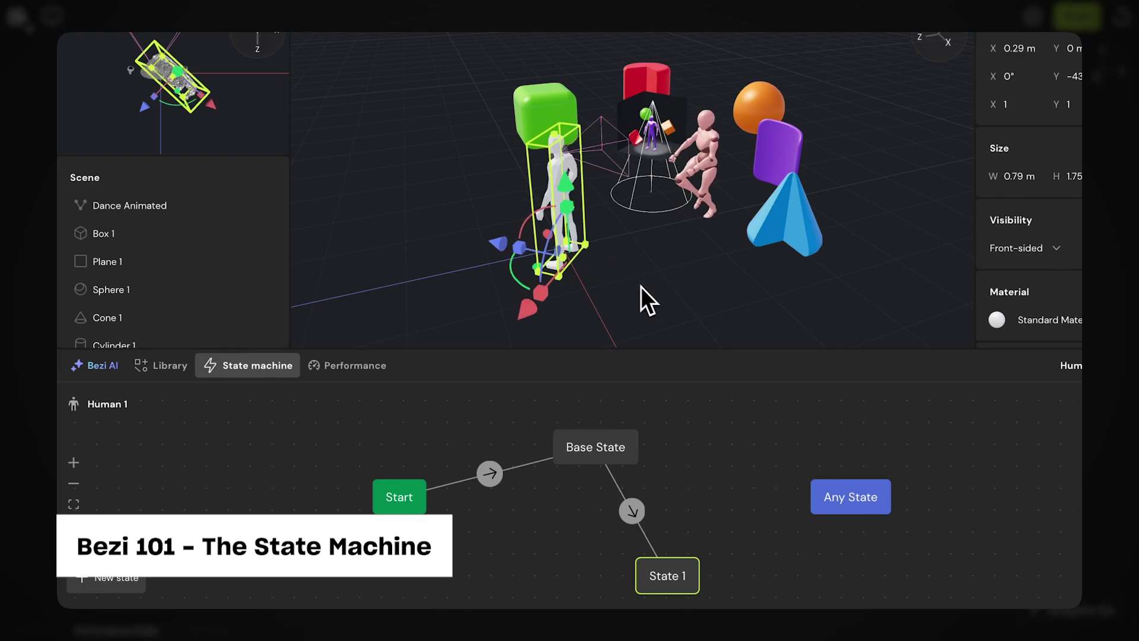
pyautogui.click(615, 451)
pyautogui.click(656, 564)
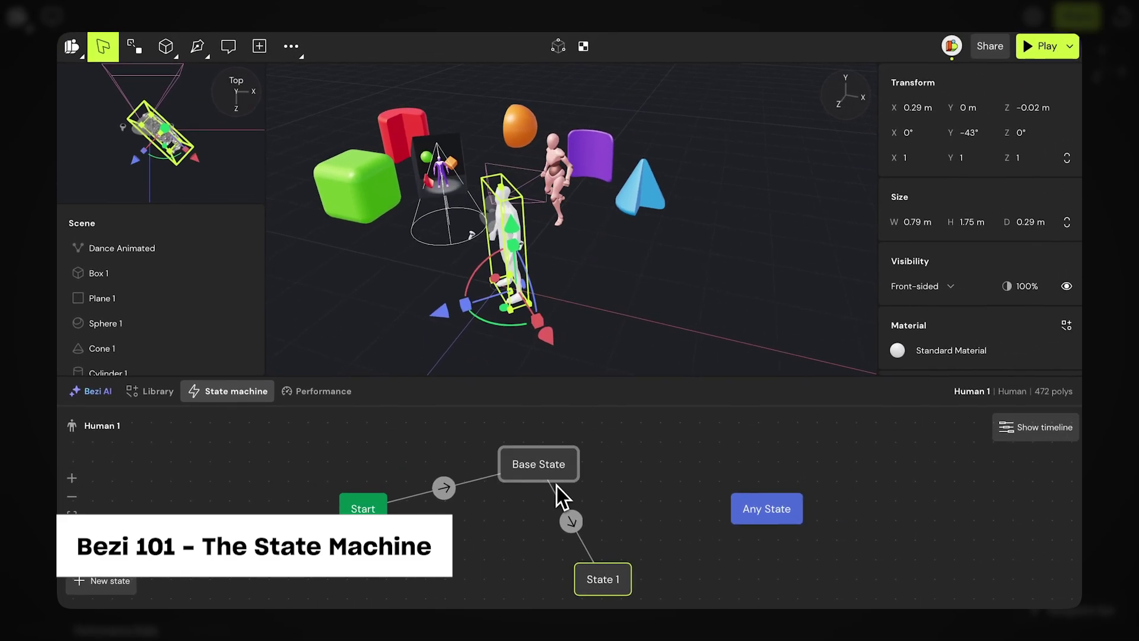
pyautogui.click(618, 460)
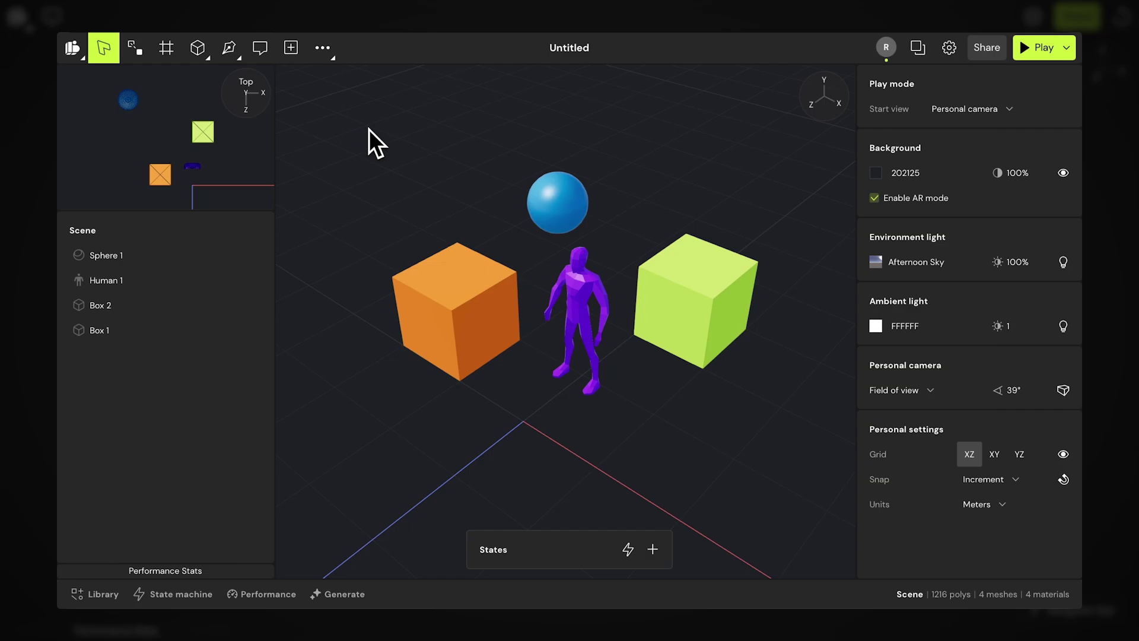
# Draw a frame around the sphere, human and two boxes, and resize it so that it clips its content
pyautogui.moveTo(362, 124); pyautogui.dragTo(779, 454)
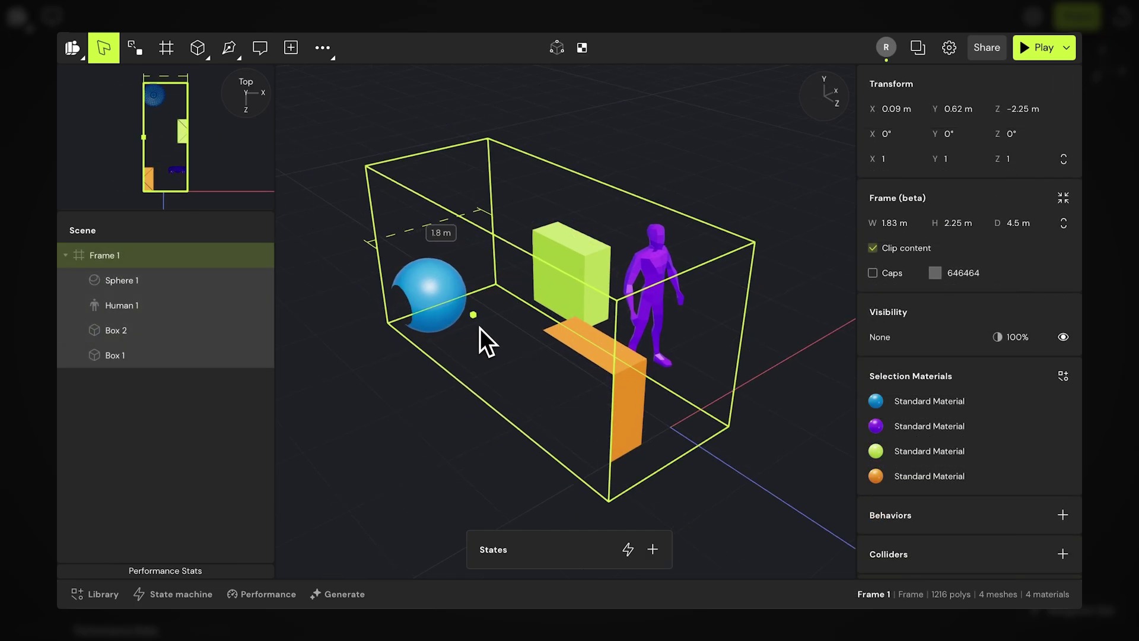
pyautogui.moveTo(488, 326); pyautogui.dragTo(471, 342)
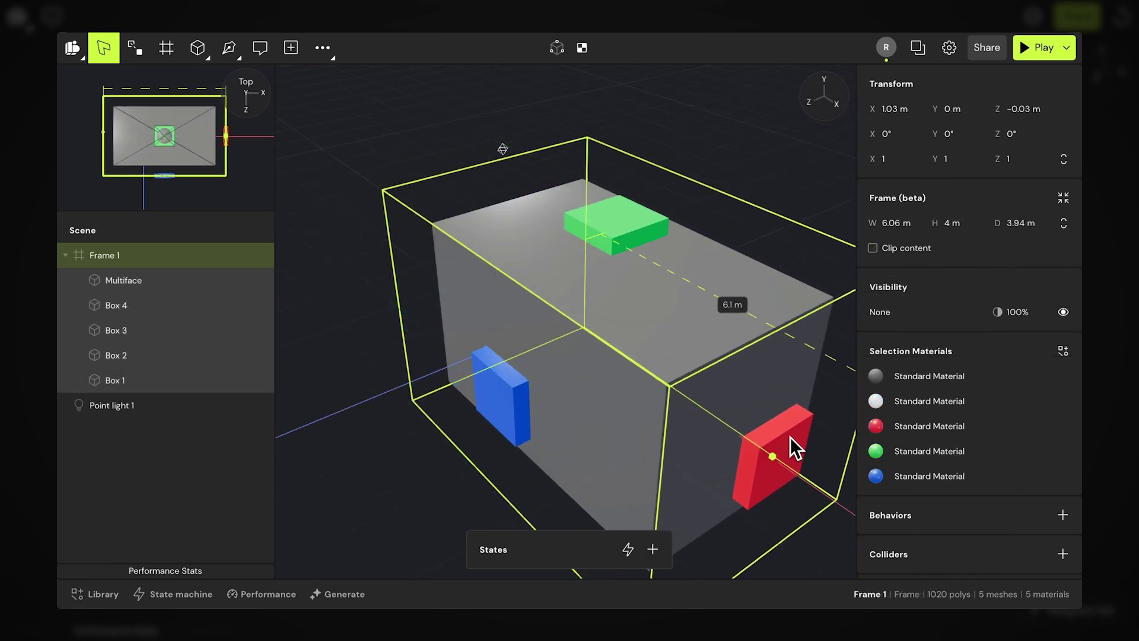
pyautogui.moveTo(788, 453); pyautogui.dragTo(819, 465)
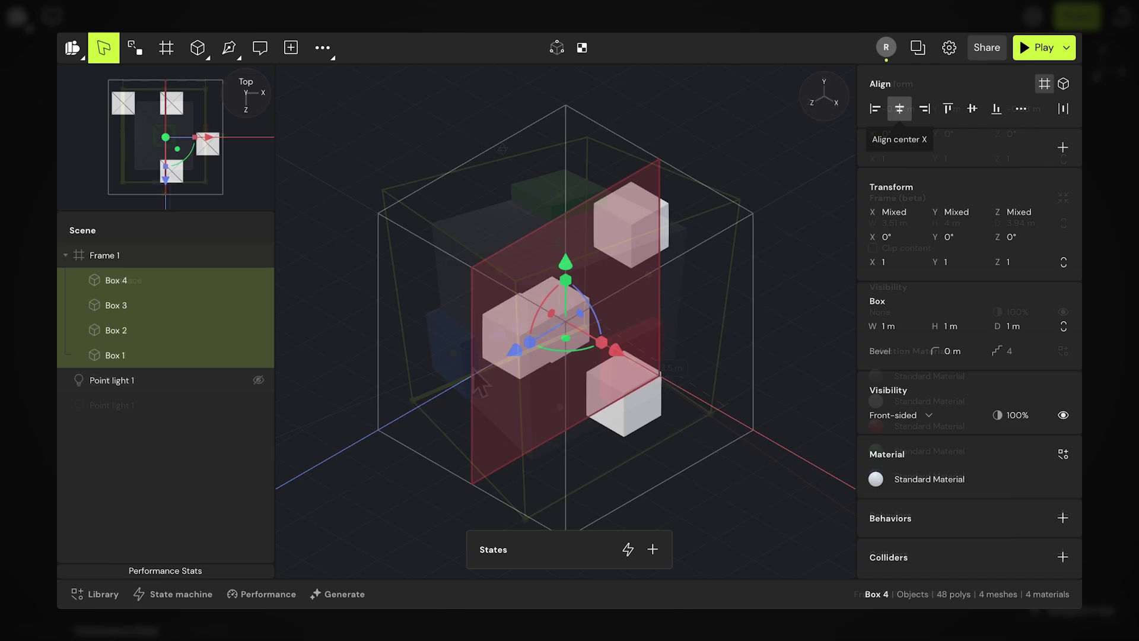
# Align the four boxes to the horizontal center and vertical middle of Frame 1
pyautogui.click(901, 110)
pyautogui.click(949, 110)
pyautogui.click(972, 109)
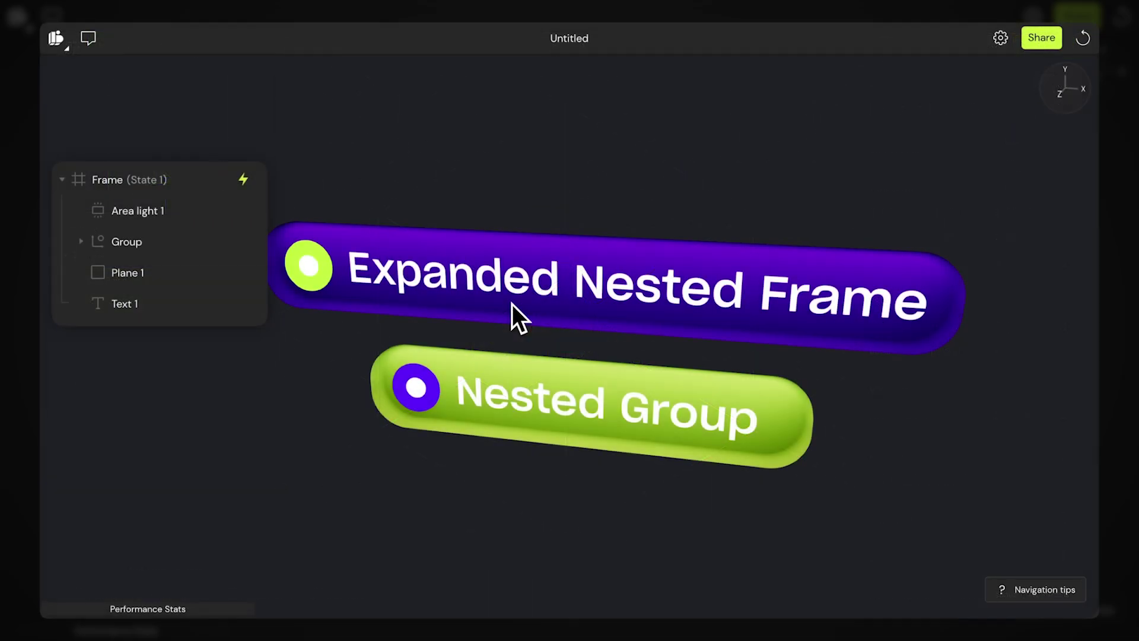
# Trigger the expansion of the green Nested Group in the play mode preview
pyautogui.click(519, 394)
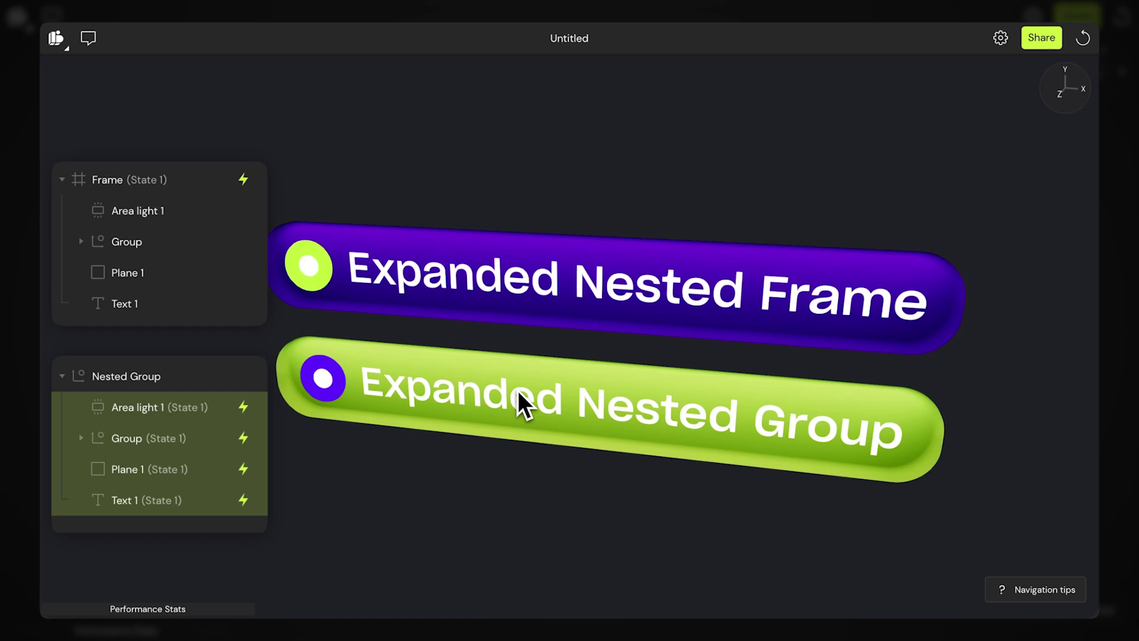